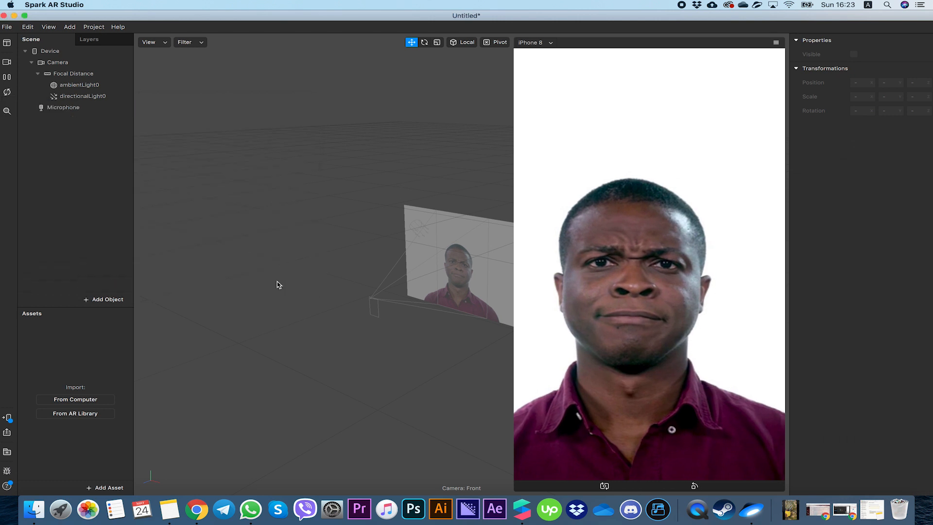
- Add a face mesh as a child of the face tracker
right_click(69, 111)
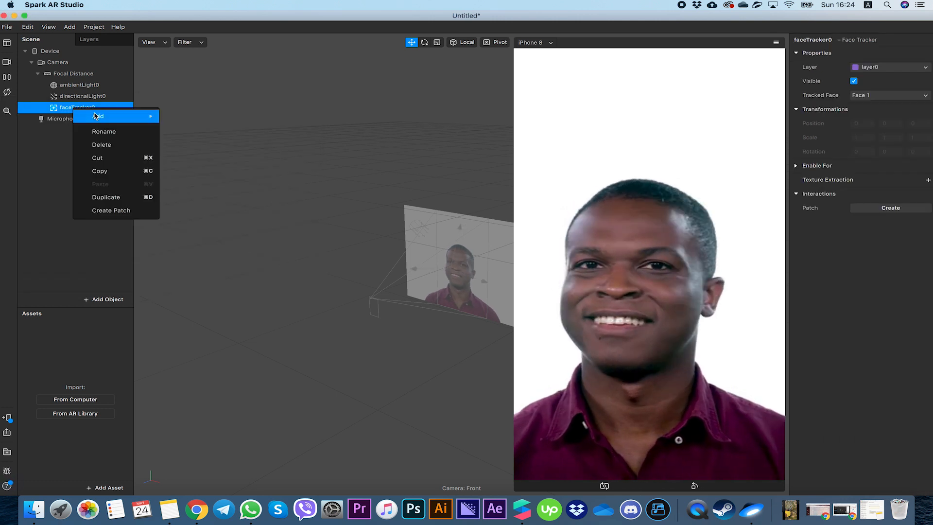
mouse_move(136, 116)
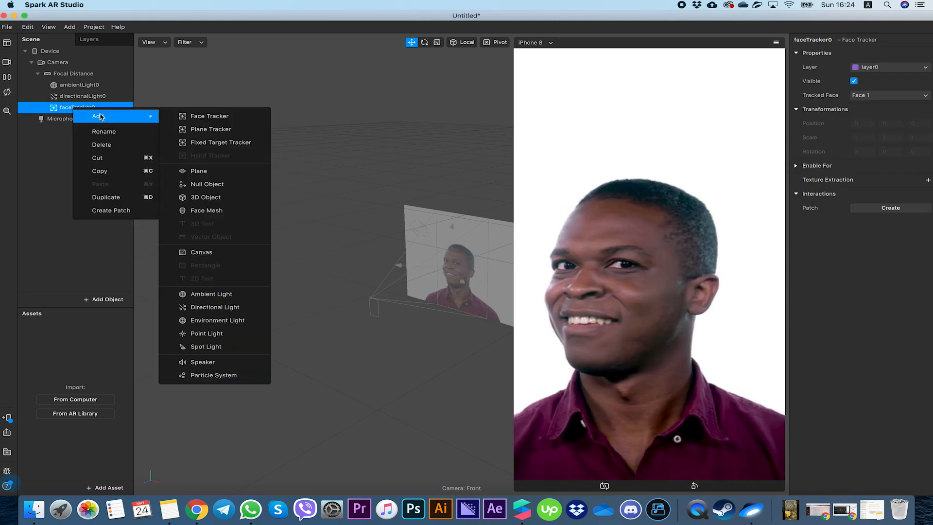
left_click(226, 212)
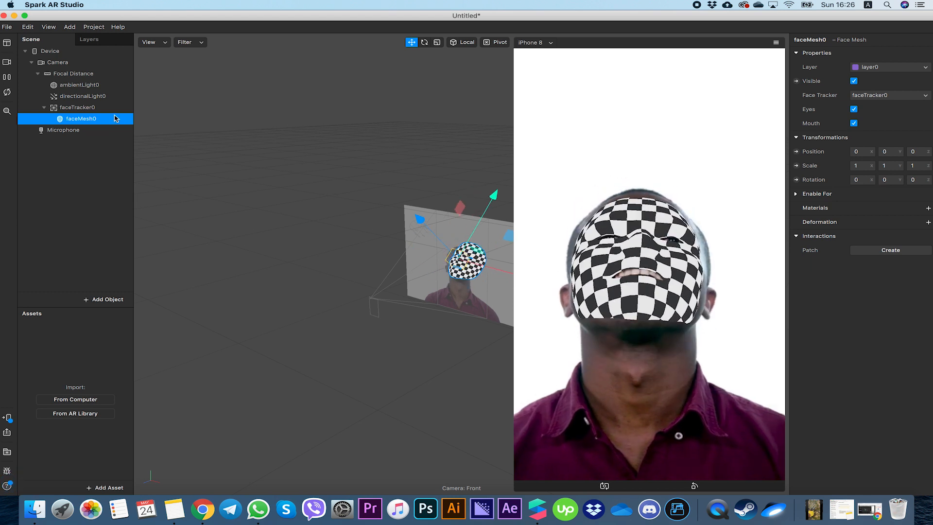
- Create a new material for the face mesh and rename it RETOUCH
left_click(928, 208)
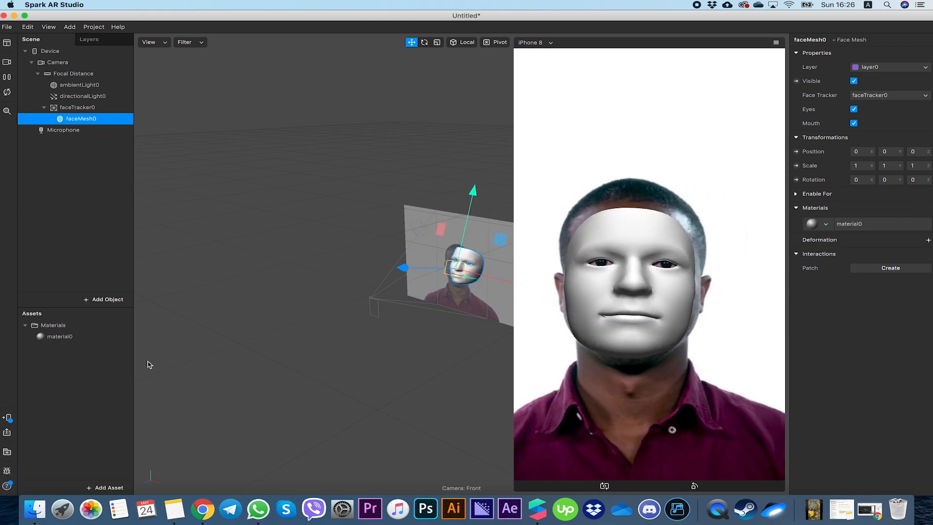
double_click(55, 337)
type("RETOUCH")
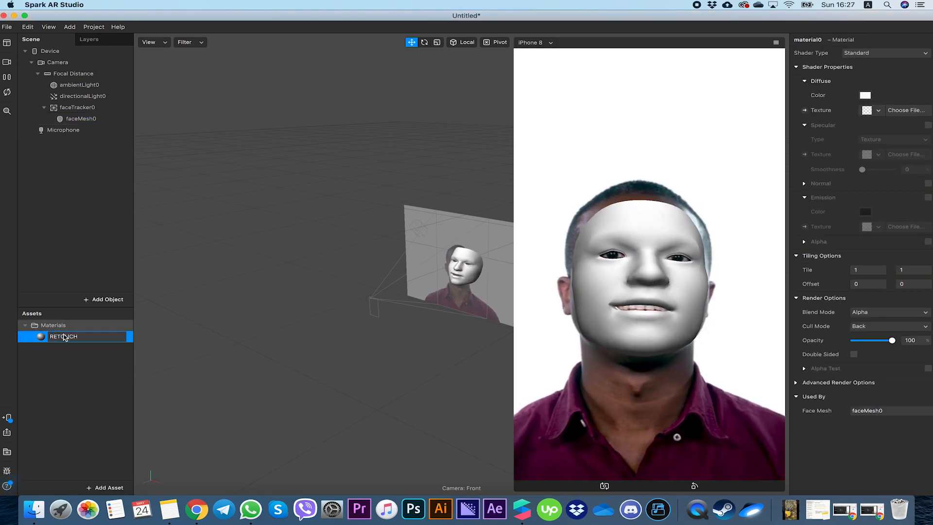
left_click(68, 361)
left_click(56, 337)
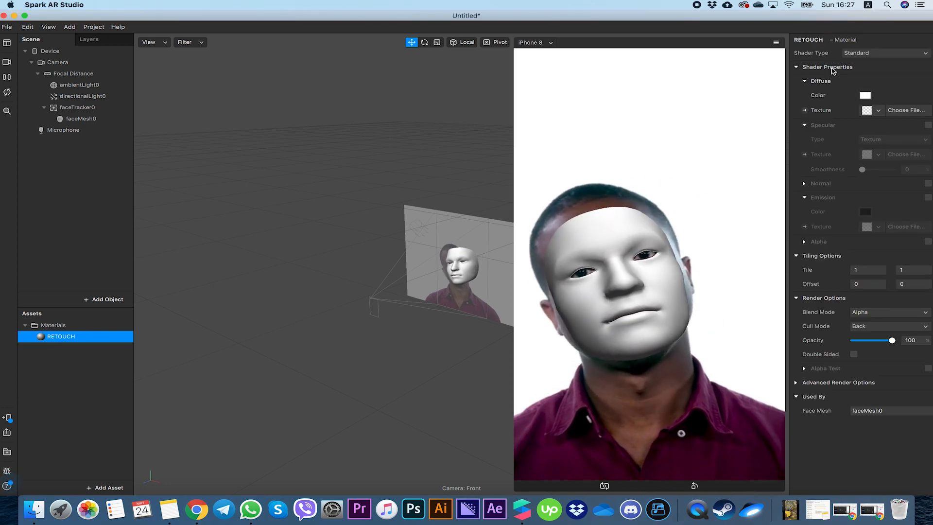
- Set the RETOUCH material's shader type to Retouching and lower Skin Smoothing to about 36
left_click(854, 55)
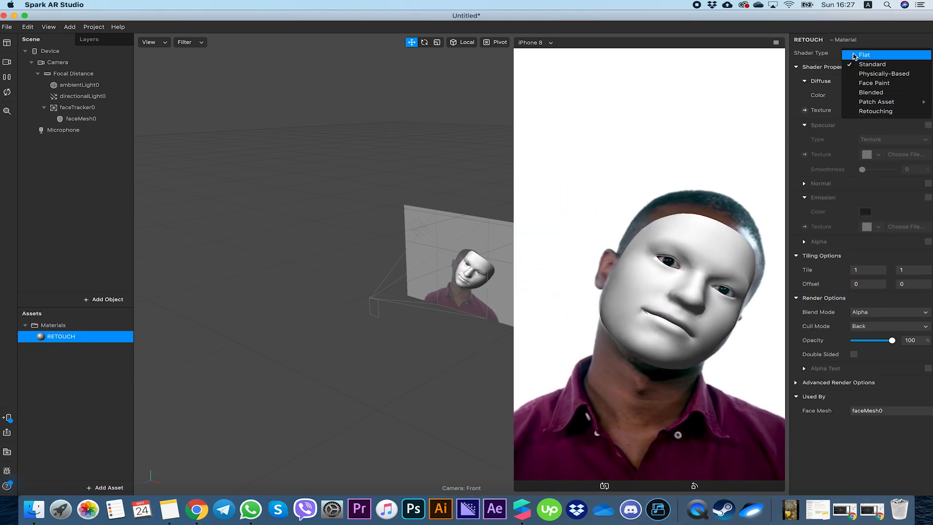
left_click(875, 111)
mouse_move(905, 96)
left_mouse_down()
mouse_move(854, 96)
mouse_move(881, 97)
mouse_move(860, 97)
mouse_move(868, 96)
left_mouse_up()
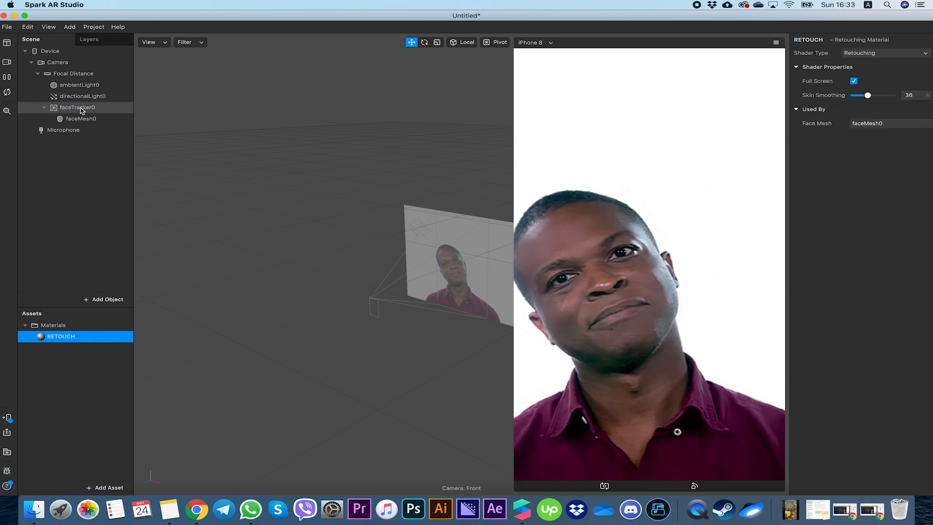
- Add a second face mesh under the face tracker
right_click(80, 111)
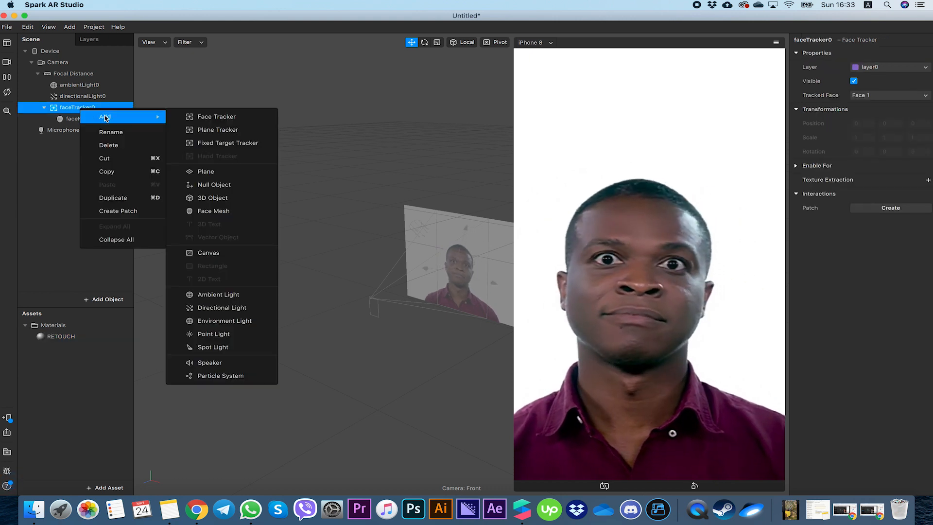
mouse_move(131, 123)
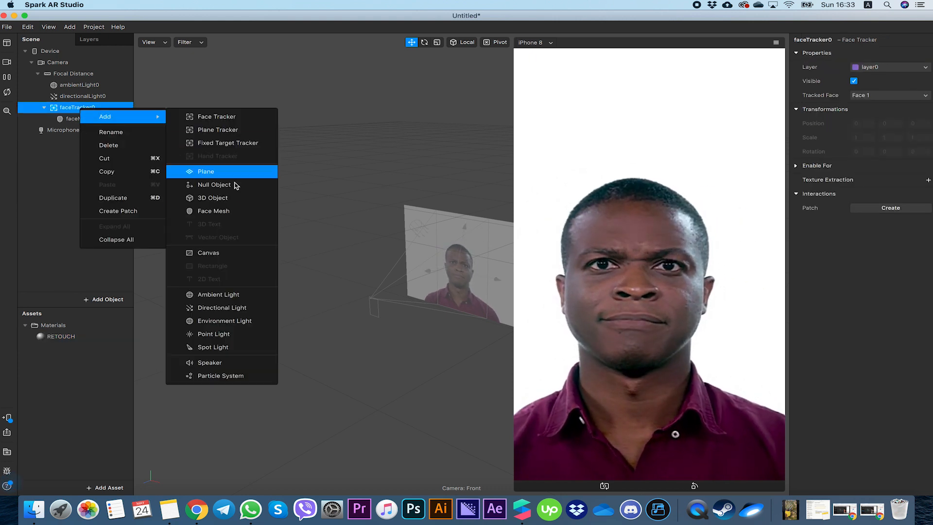
left_click(236, 211)
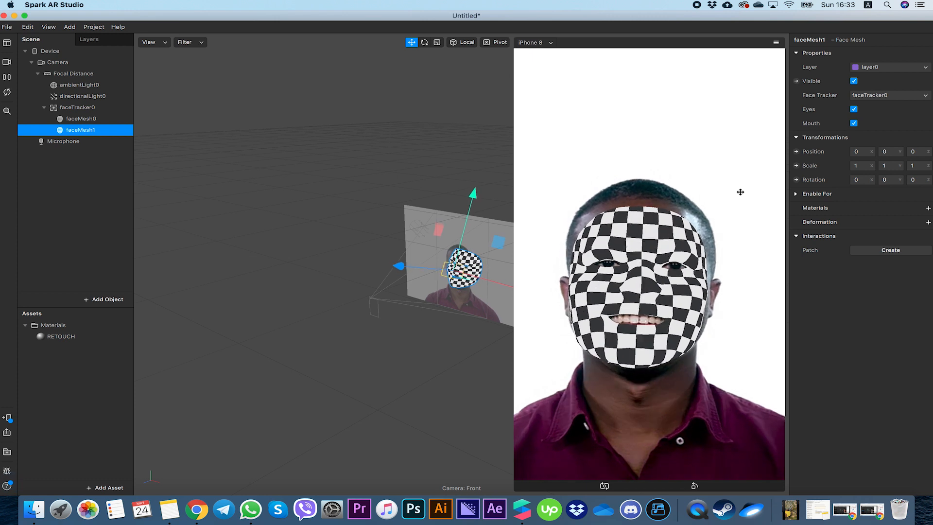
- Create a new material for the second face mesh and rename it LIGHT
left_click(927, 208)
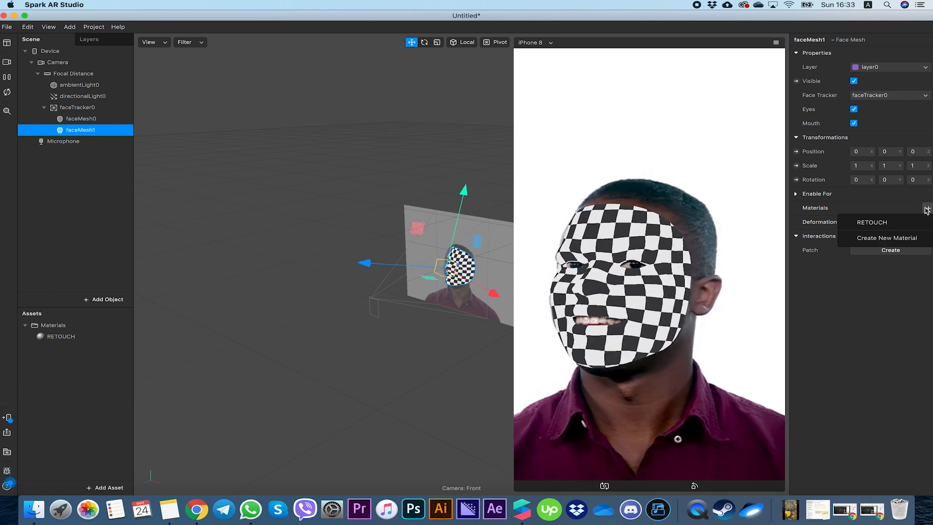
left_click(877, 238)
double_click(82, 348)
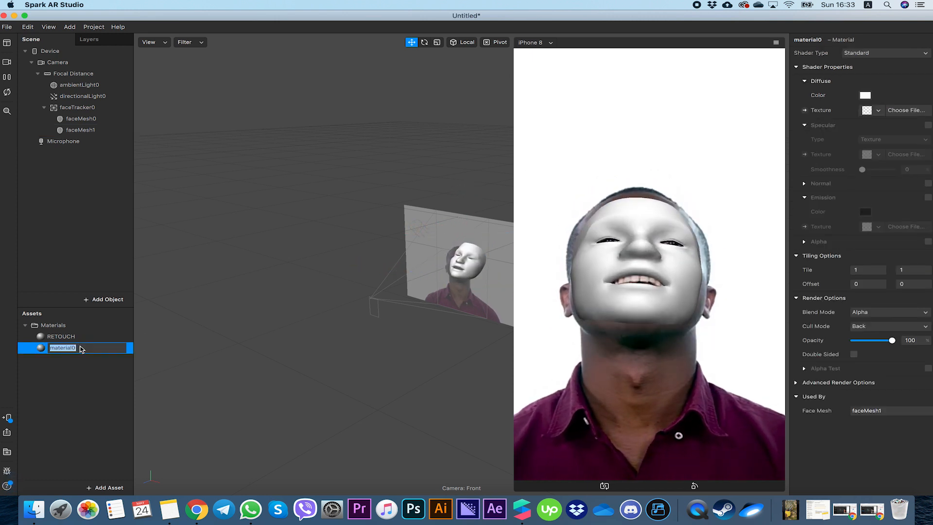
type("LIGHT")
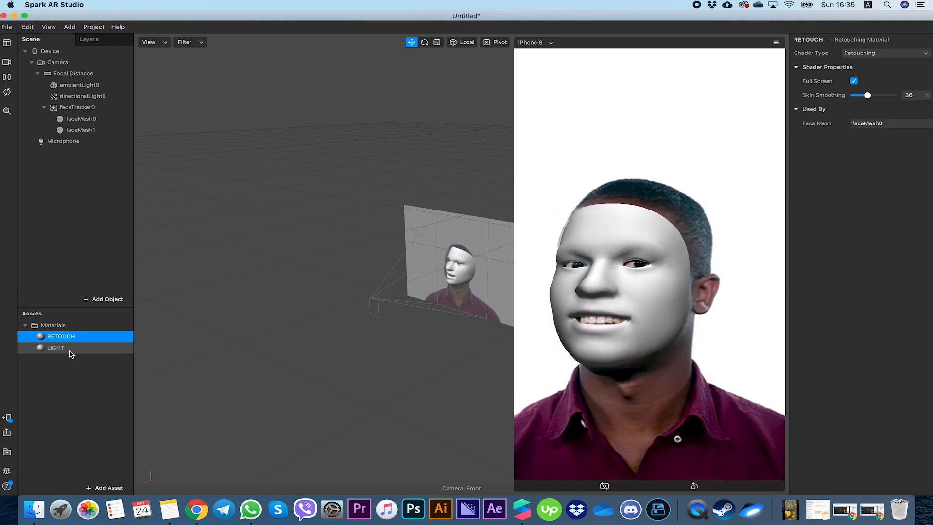
left_click(62, 349)
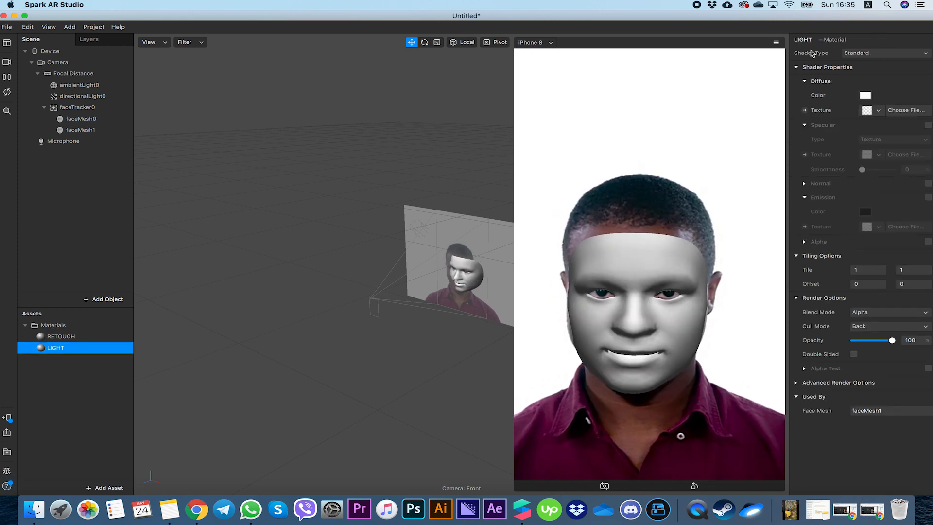
- Change the LIGHT material's shader type to Physically-Based
left_click(870, 53)
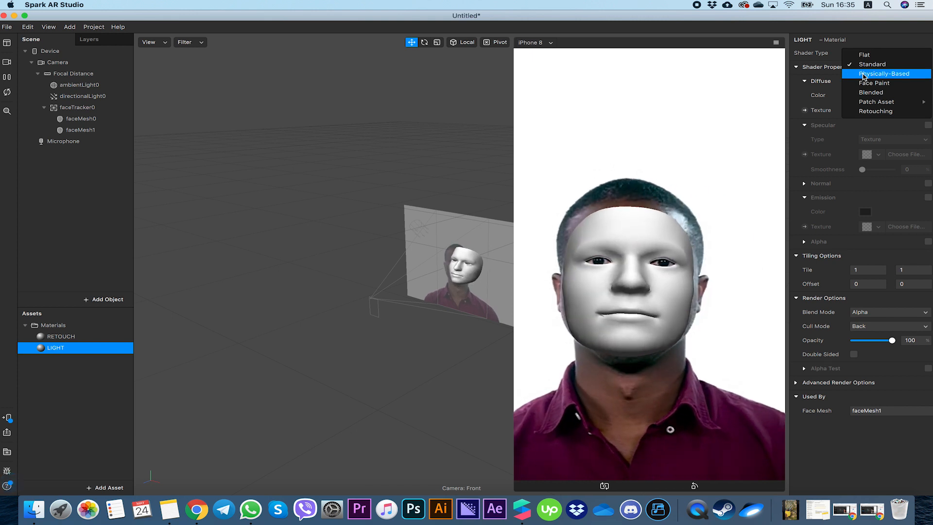
left_click(863, 75)
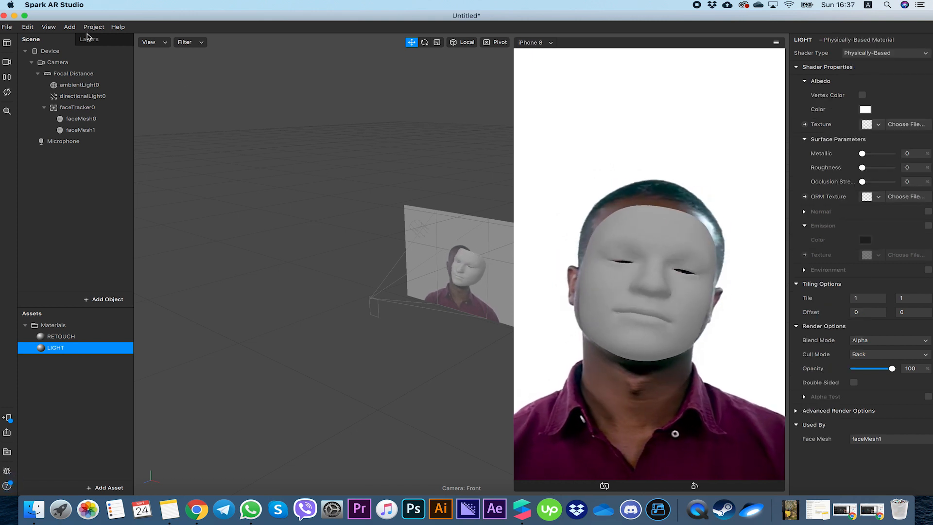
- Open the Spark AR documentation and download the Face Reference Assets
left_click(118, 27)
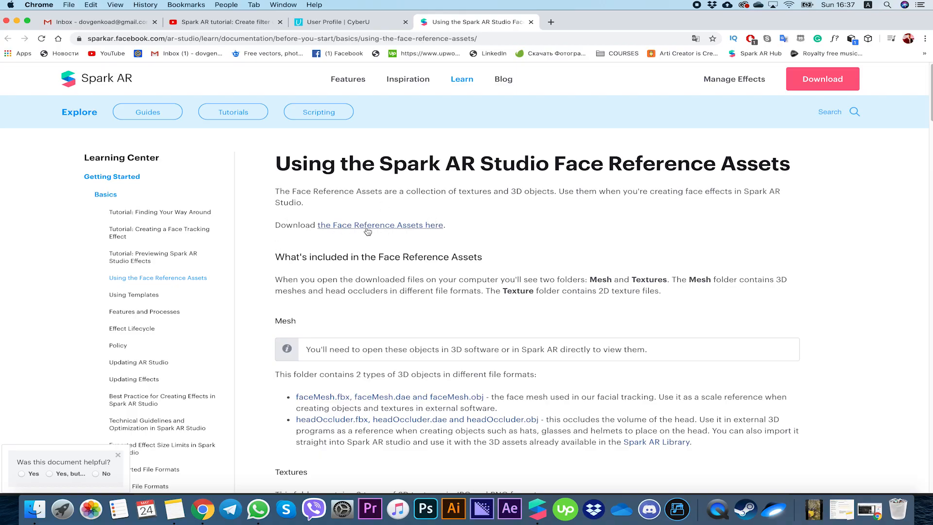
left_click(373, 231)
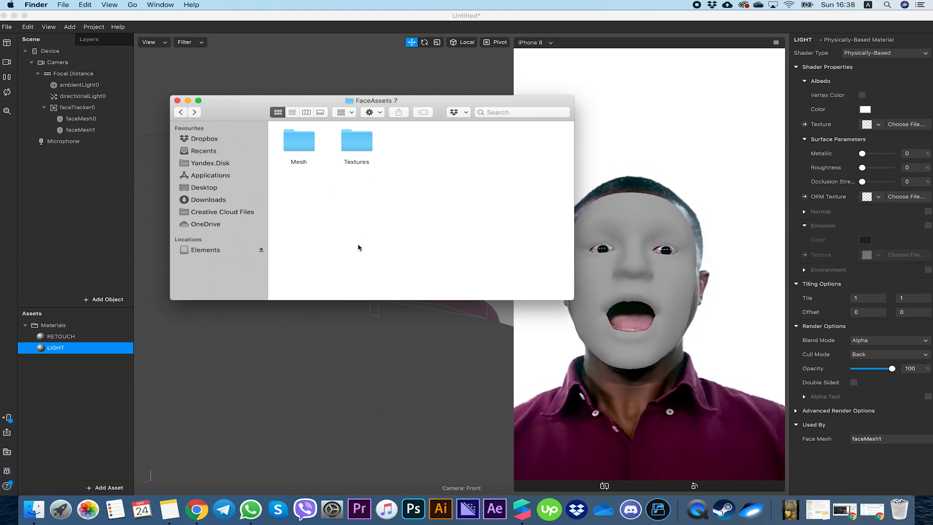
- Import faceMeshMask.png from the downloaded Textures folder into the project assets, then reselect the LIGHT material
double_click(354, 147)
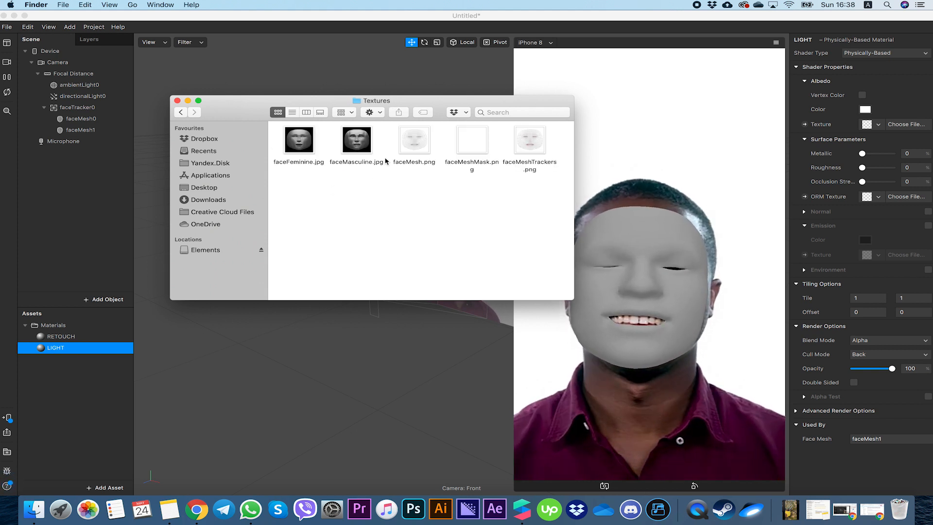
left_click(479, 151)
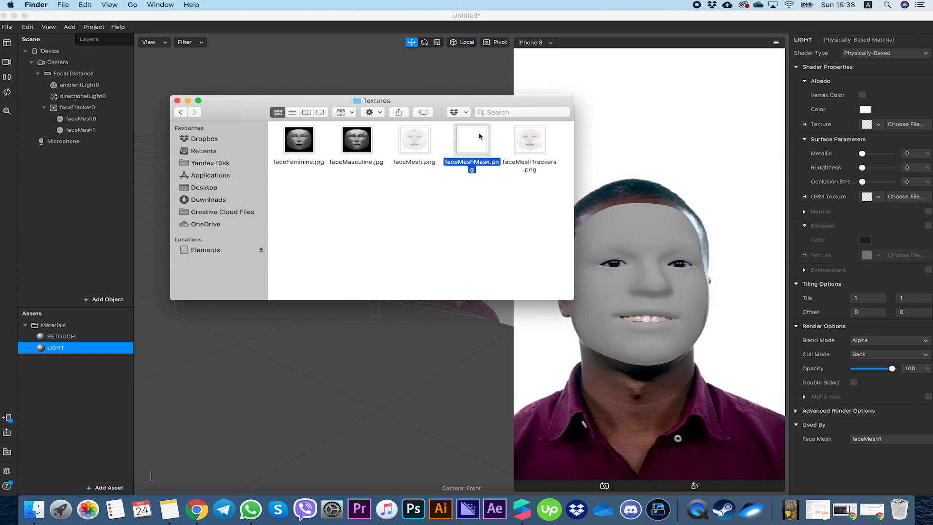
left_click_drag(472, 141, 85, 394)
left_click(80, 389)
left_click(55, 348)
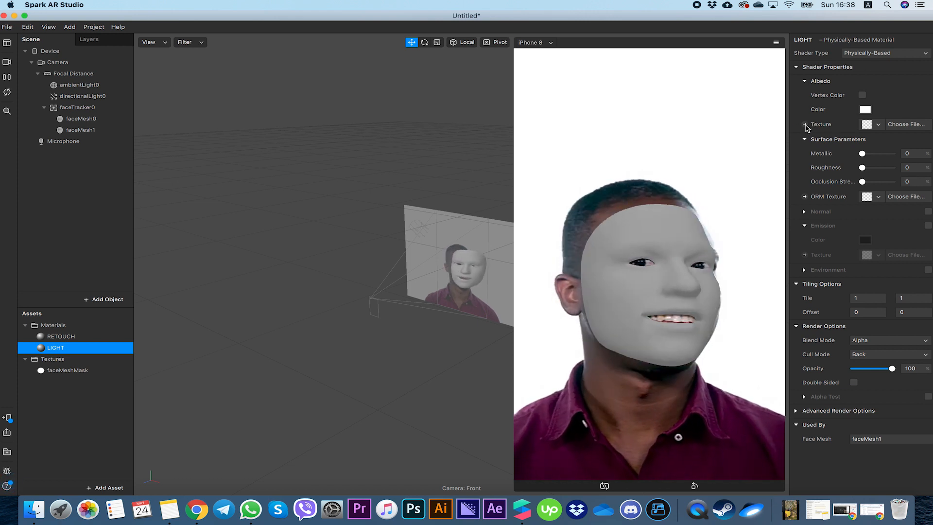
- Assign faceMeshMask as LIGHT's albedo texture and set Metallic to about 60 and Roughness to about 29
left_click(866, 125)
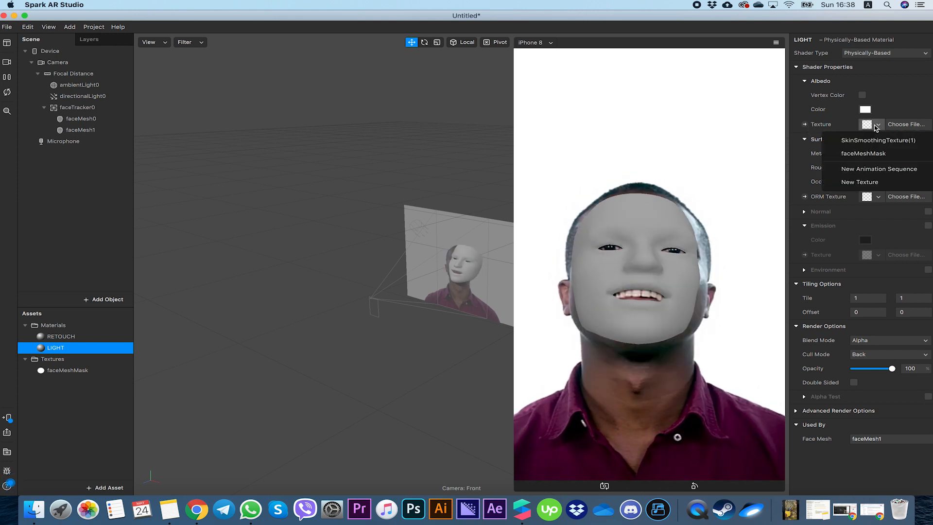
left_click(863, 153)
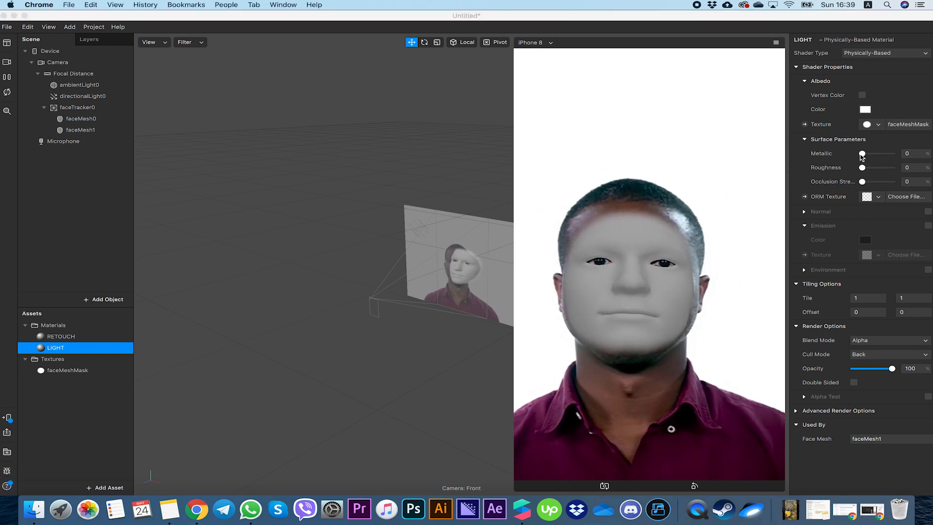
mouse_move(863, 155)
left_mouse_down()
mouse_move(881, 154)
mouse_move(873, 169)
left_mouse_up()
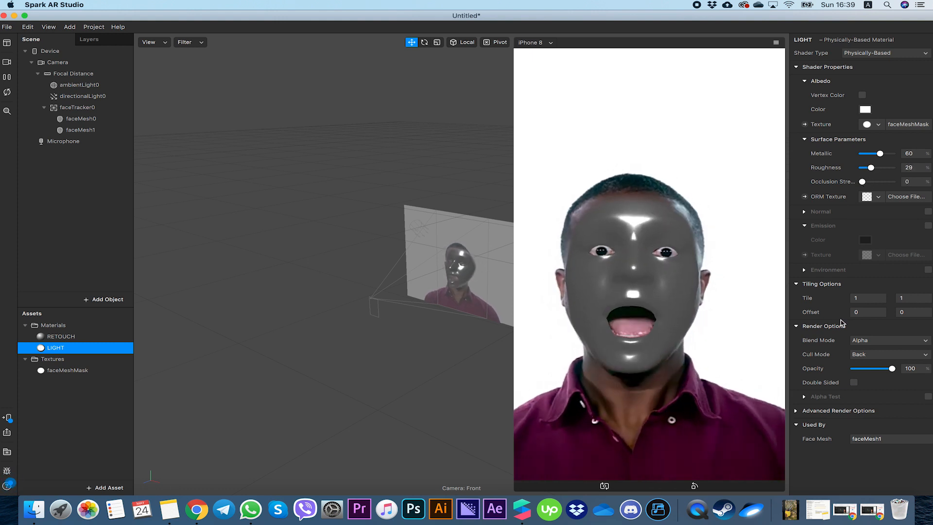
- Set the LIGHT material's blend mode to Add
left_click(863, 343)
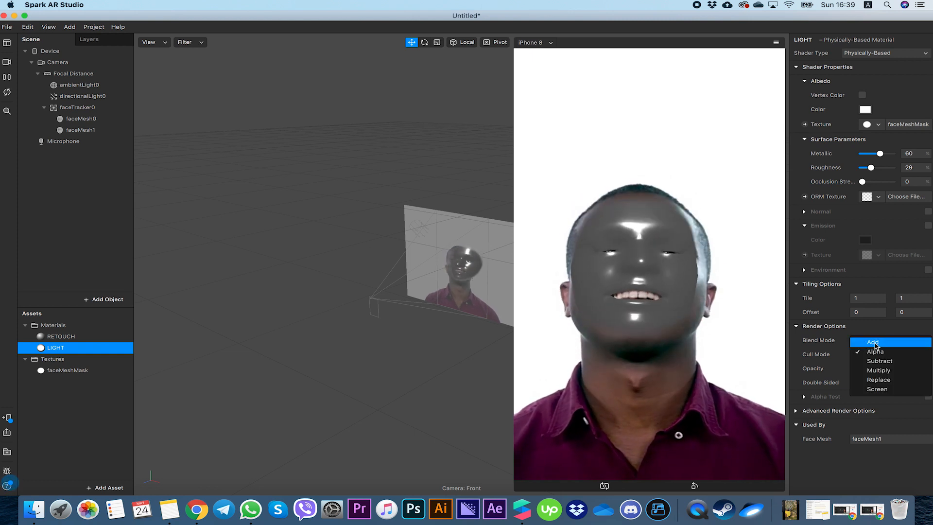
left_click(873, 343)
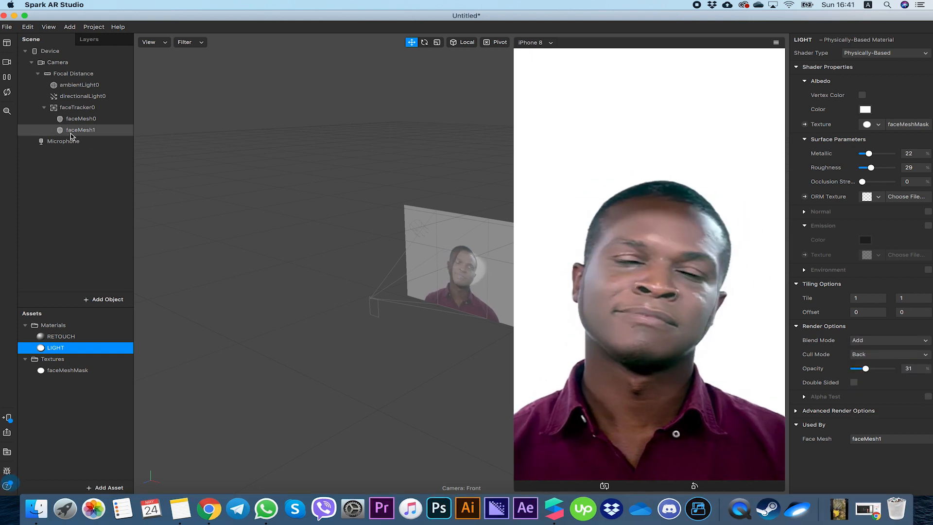
- Rename the existing directional light to Left light
double_click(71, 98)
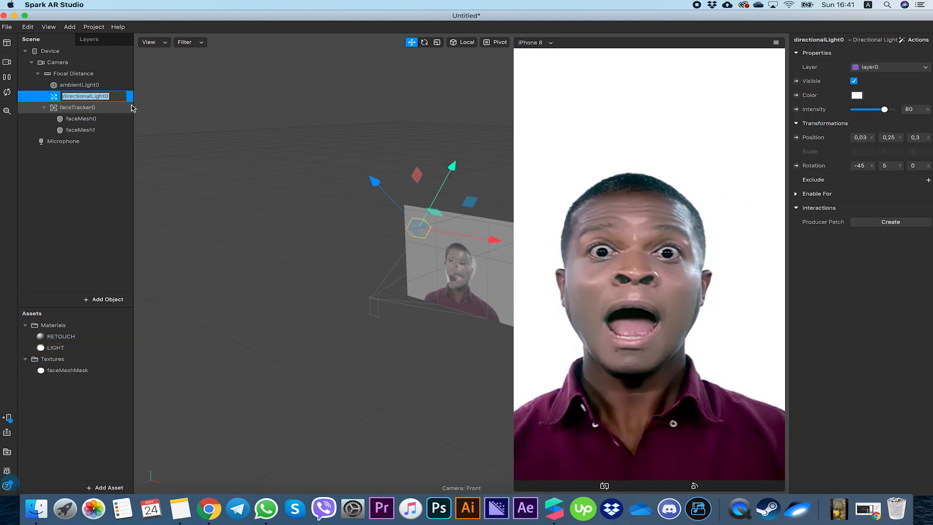
key("BackSpace")
type("Left light")
key("Return")
- Add a new directional light to the scene
left_click(79, 96)
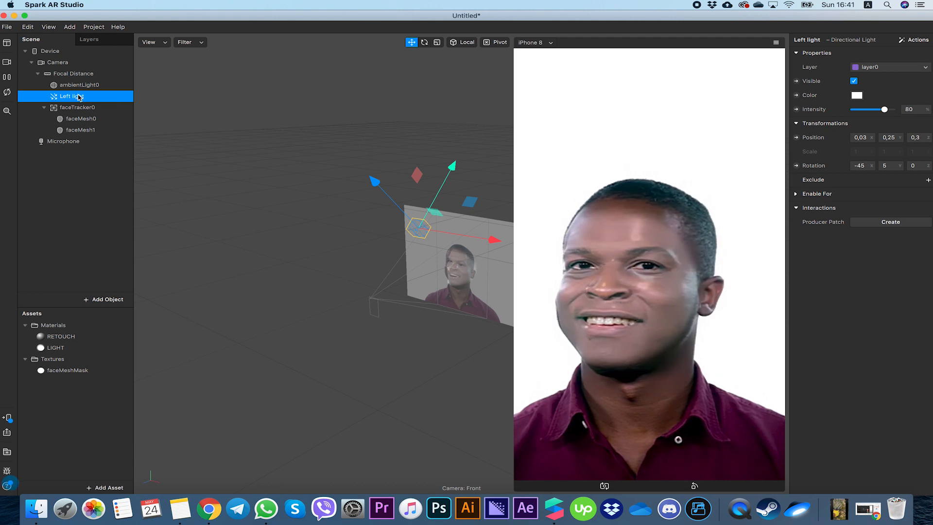
right_click(79, 97)
mouse_move(128, 109)
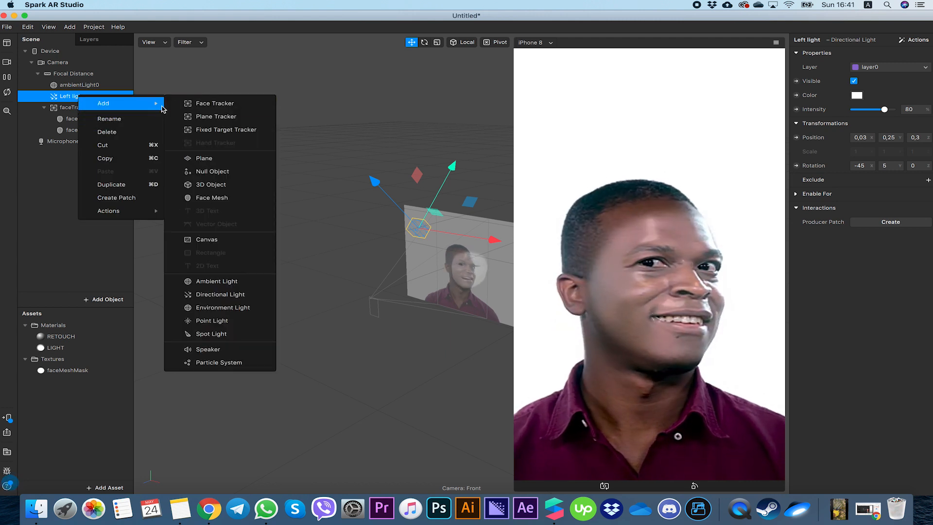
left_click(214, 295)
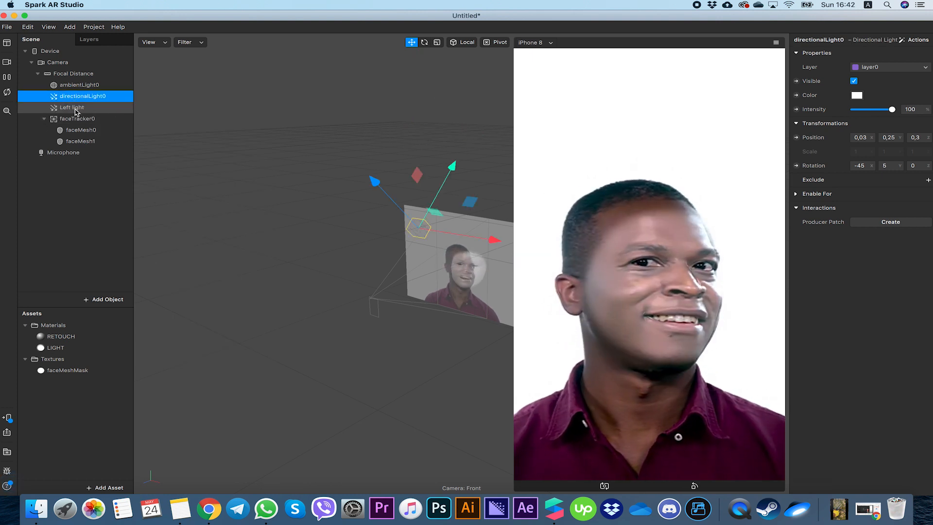
- Rename the new directional light to Right light
double_click(77, 99)
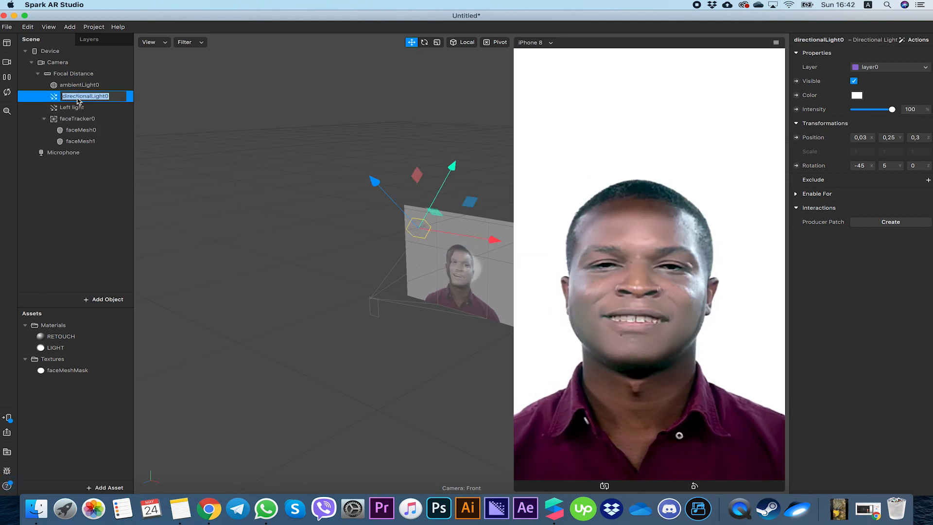
type("Right light")
- Move the Right light sideways along its X axis toward the right of the face
left_click(72, 106)
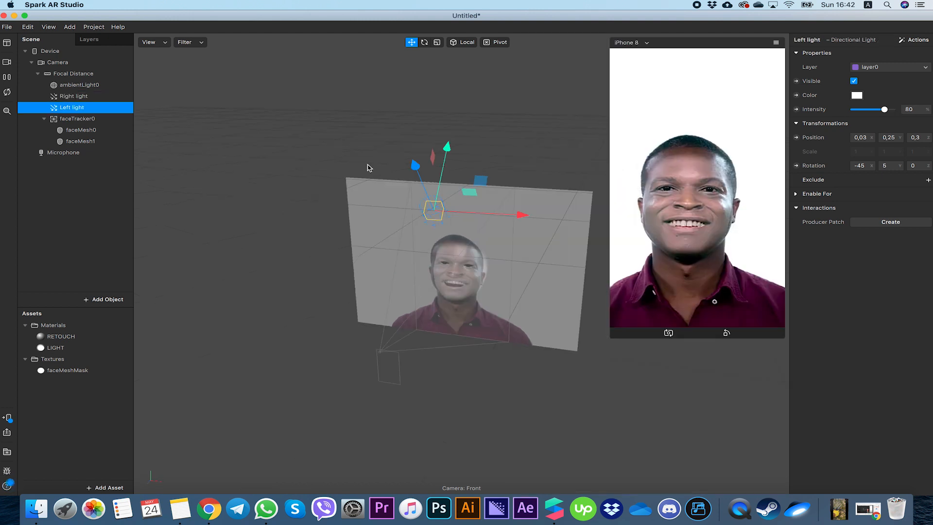
left_click_drag(405, 322, 521, 294)
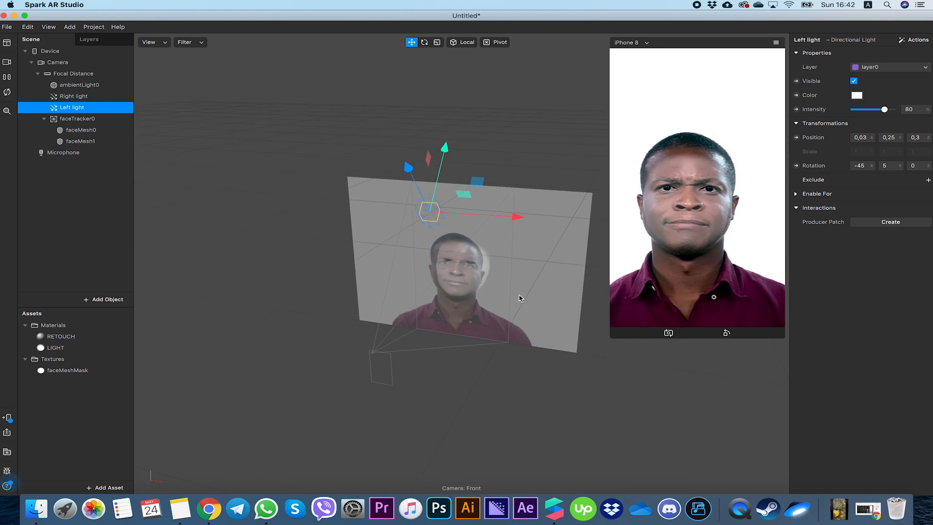
scroll(457, 195, "up", 5)
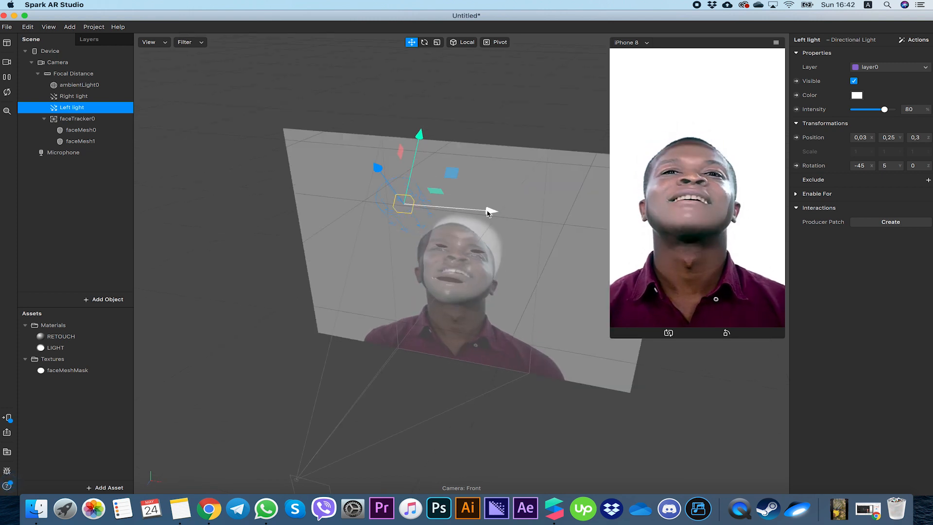
left_click(70, 99)
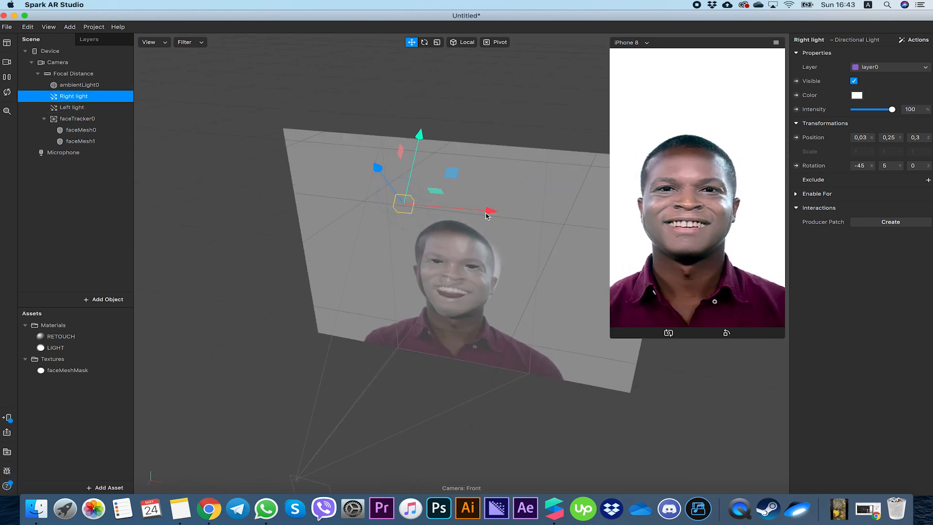
left_click_drag(487, 216, 492, 216)
left_click_drag(573, 233, 623, 229)
- Move the Left light along its X axis to the left of the face, to about -0.15
left_click(68, 107)
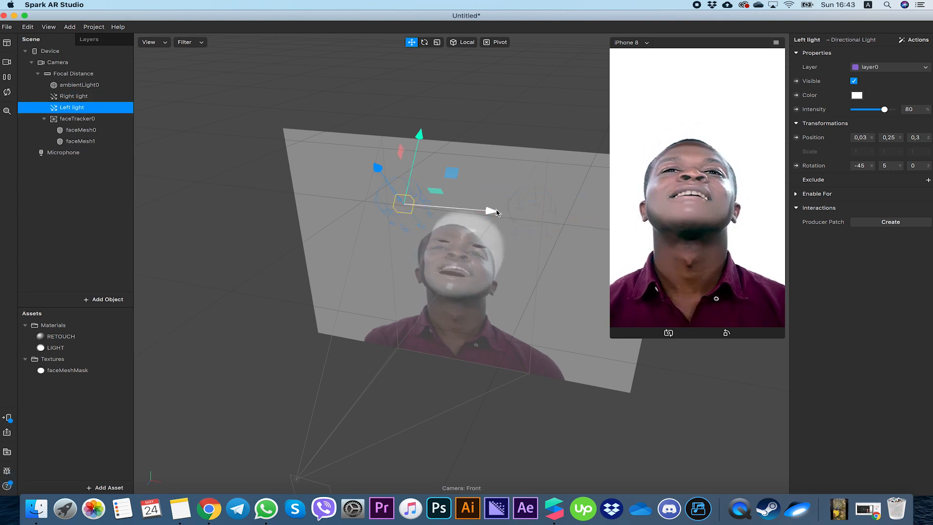
left_click_drag(492, 213, 413, 206)
left_click_drag(474, 251, 515, 251, "alt")
scroll(510, 251, "down", 4)
left_click_drag(489, 251, 482, 251)
mouse_move(518, 280)
left_mouse_down("alt")
mouse_move(527, 314)
mouse_move(524, 291)
left_mouse_up("alt")
- Set the Right light's colour to green using the colour wheel
left_click(80, 97)
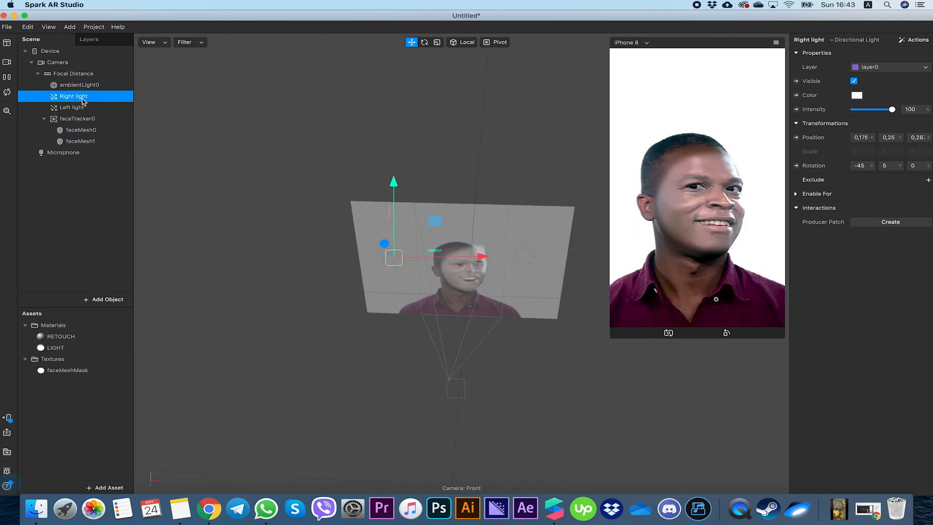
left_click(857, 95)
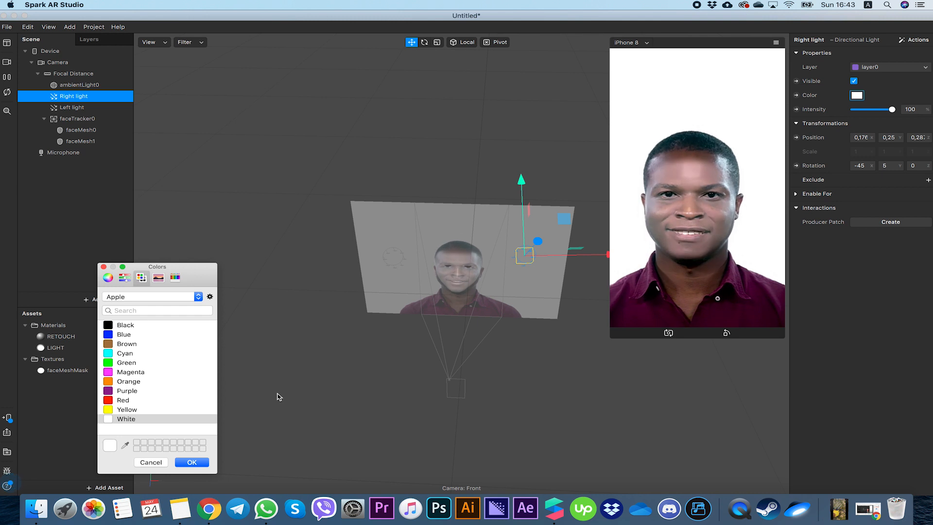
left_click(124, 278)
left_click(108, 278)
left_click_drag(190, 354, 129, 323)
- Set the Left light's colour to red
left_click(88, 108)
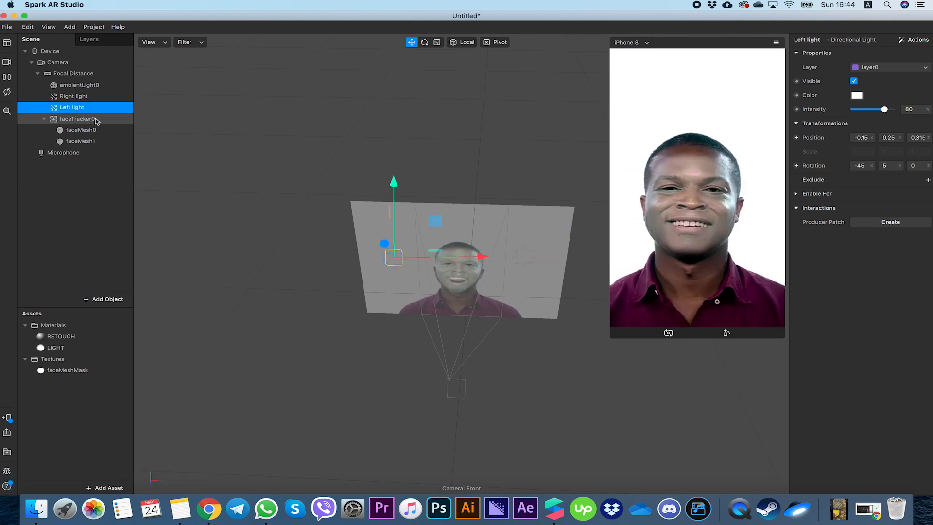
left_click(860, 96)
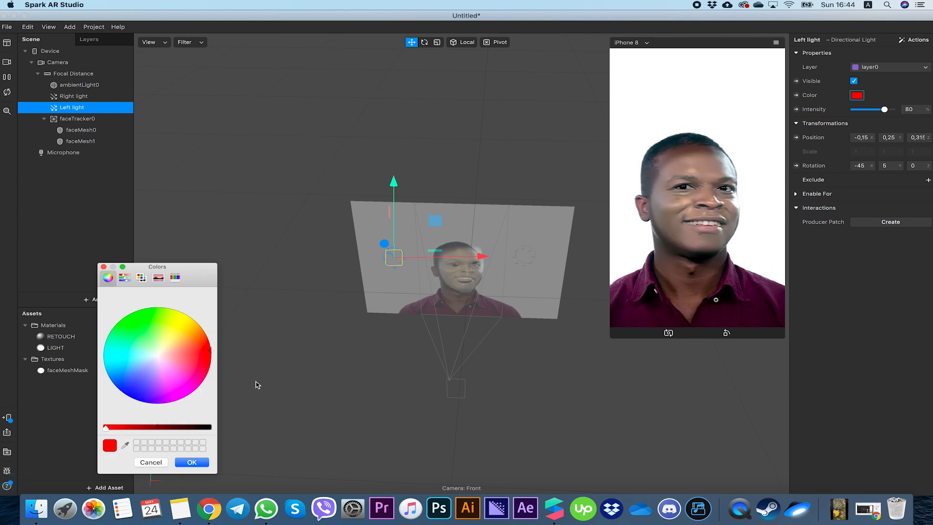
left_click(202, 466)
- Set the Right light's intensity to 100%
left_click(76, 96)
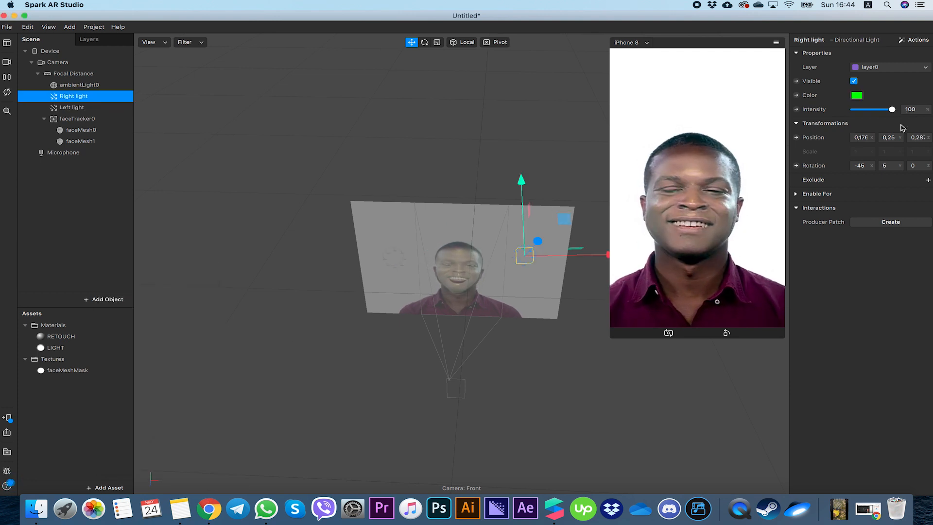
left_click_drag(864, 113, 894, 110)
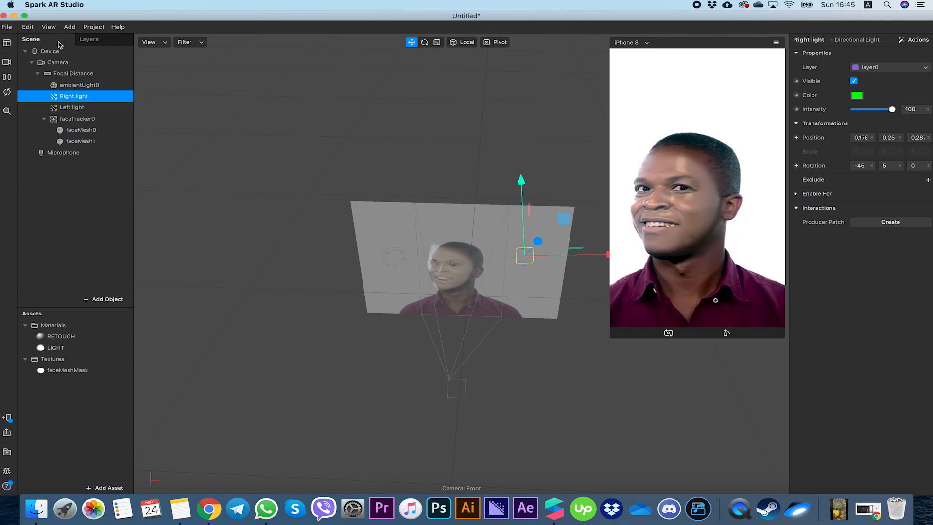
- Open the Patch Editor and enlarge its panel
left_click(48, 27)
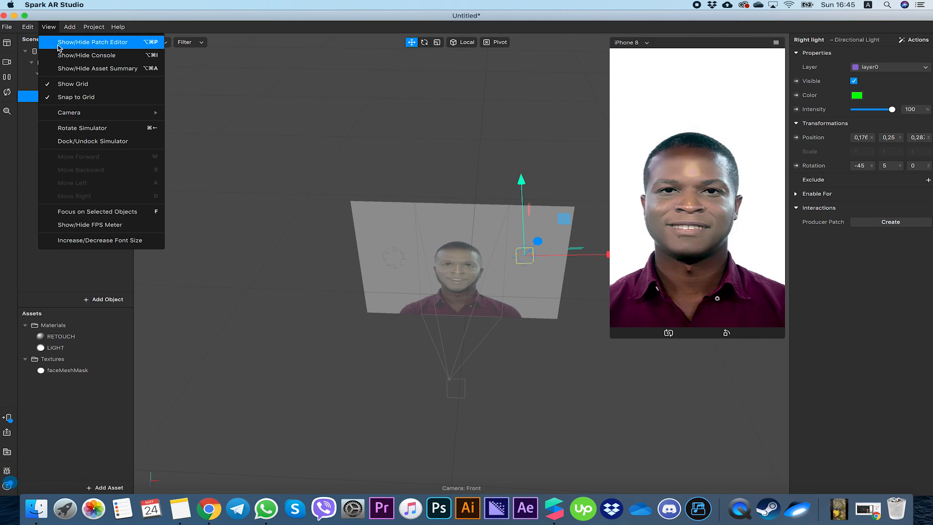
left_click(107, 47)
left_click_drag(419, 355, 410, 211)
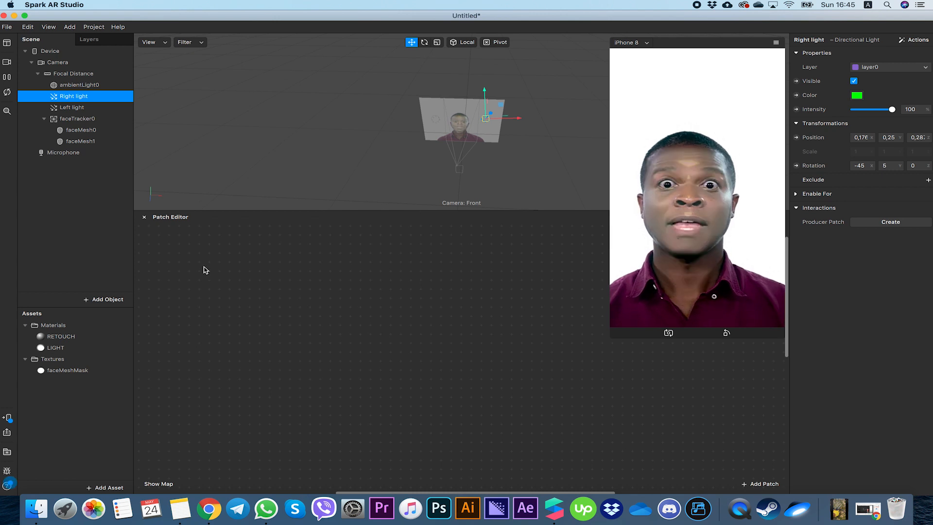
- Add a Loop Animation patch to the Patch Editor
right_click(248, 302)
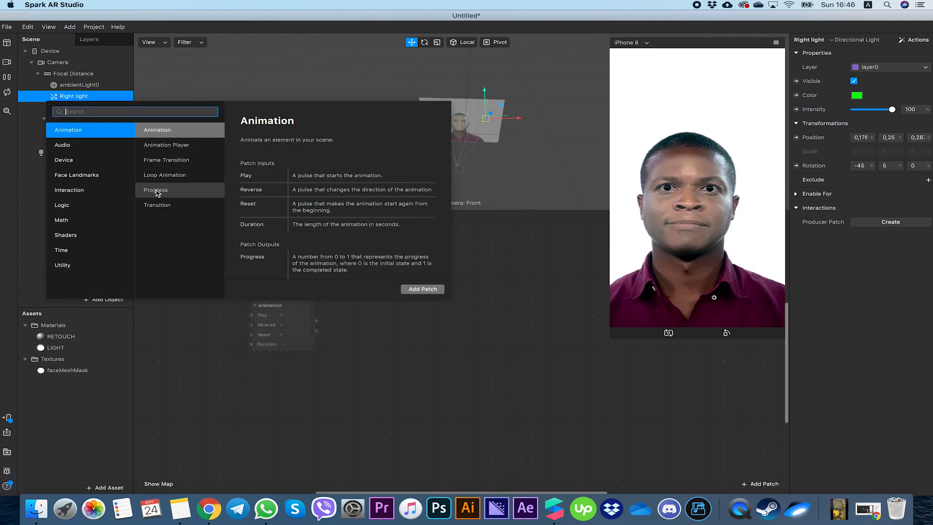
type("loop")
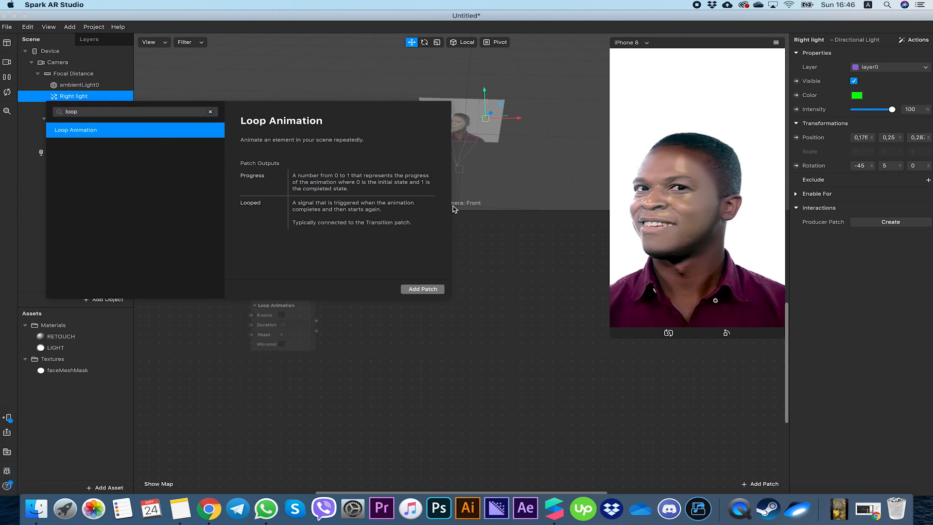
double_click(130, 129)
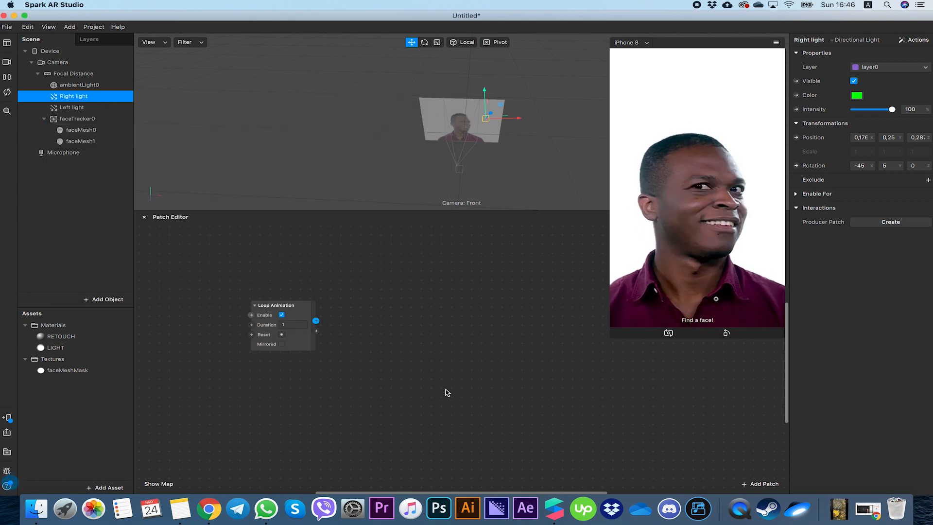
- Add a Transition patch and connect the Loop Animation's progress output to its Progress input
double_click(374, 319)
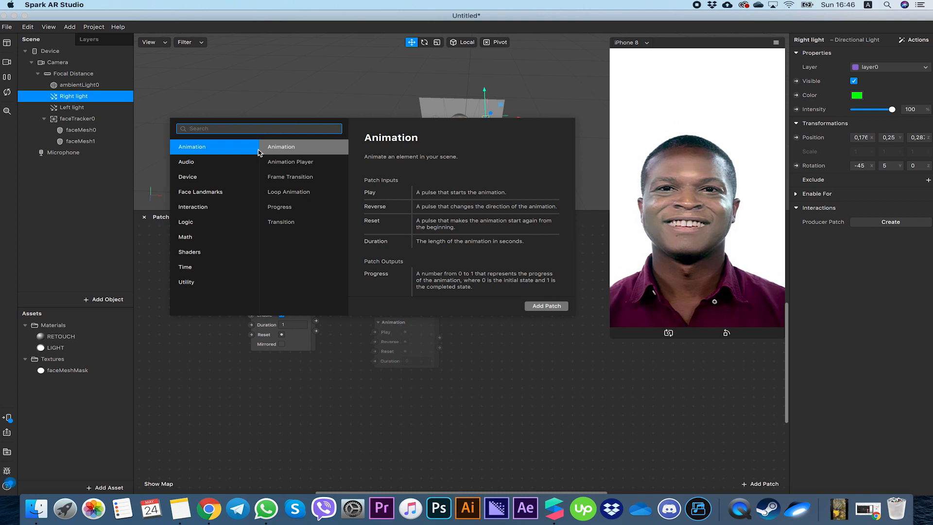
type("tran")
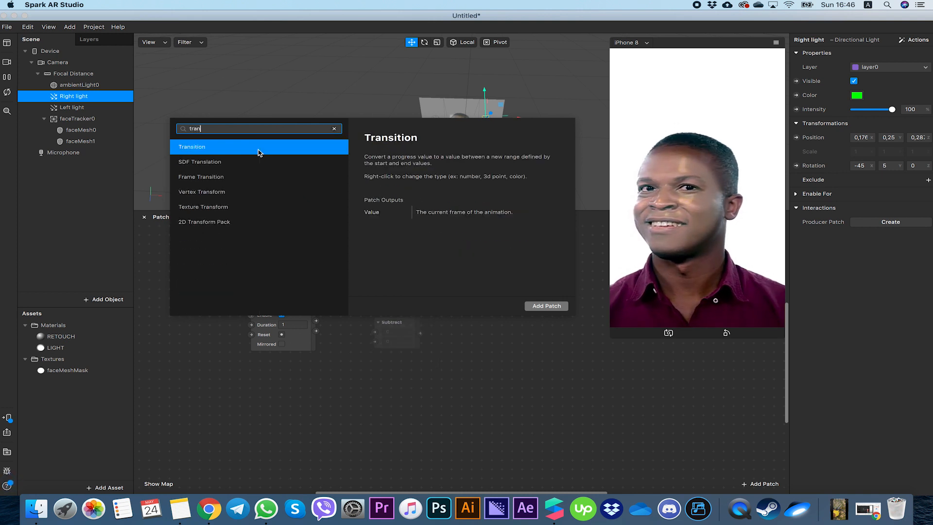
key("Return")
left_click_drag(433, 322, 399, 303)
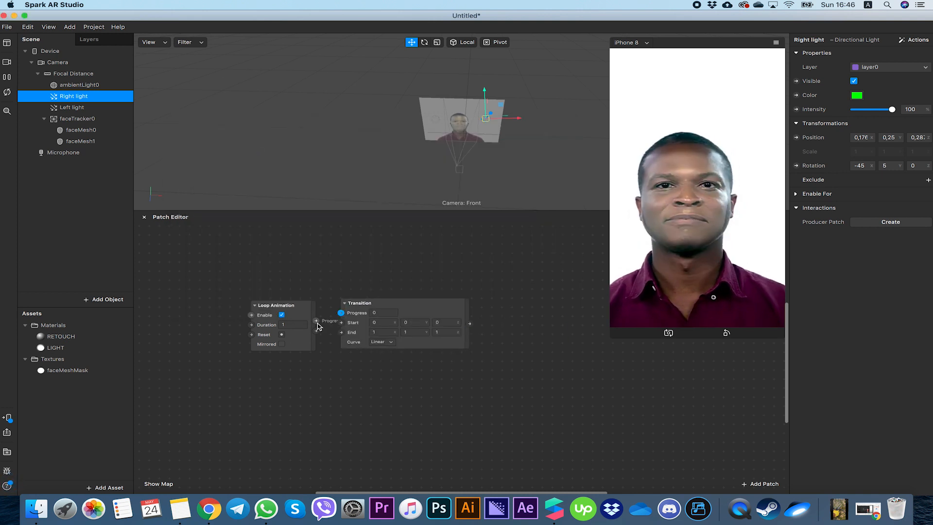
left_click_drag(317, 321, 340, 313)
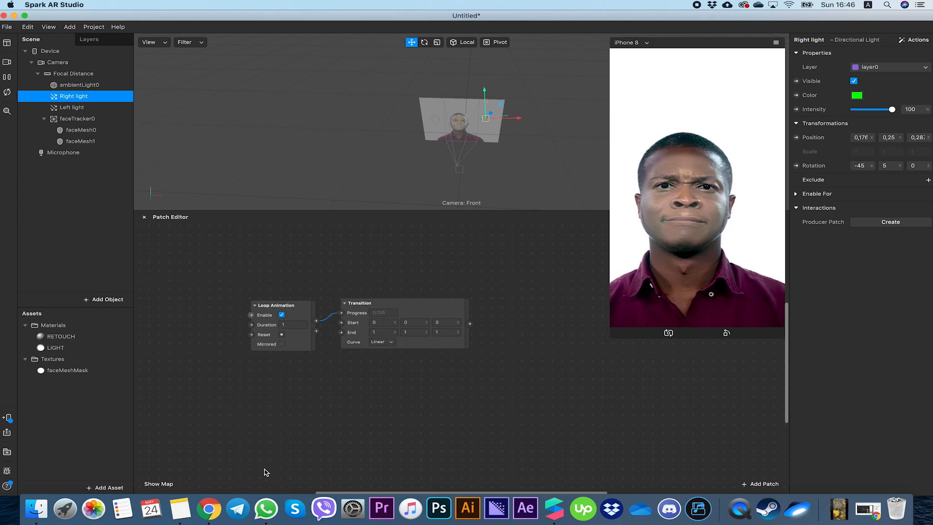
left_click(264, 471)
- Create a patch for the Right light's rotation in the Patch Editor
left_click(86, 100)
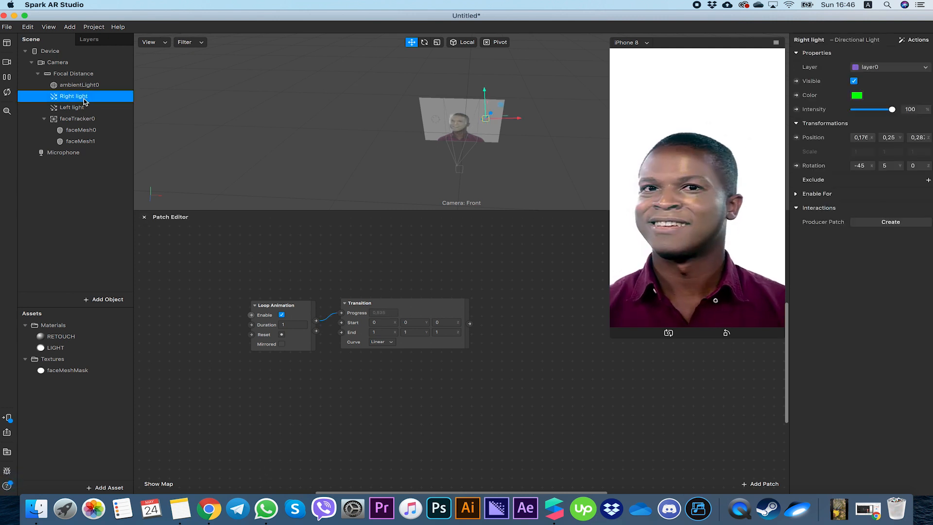
left_click(796, 166)
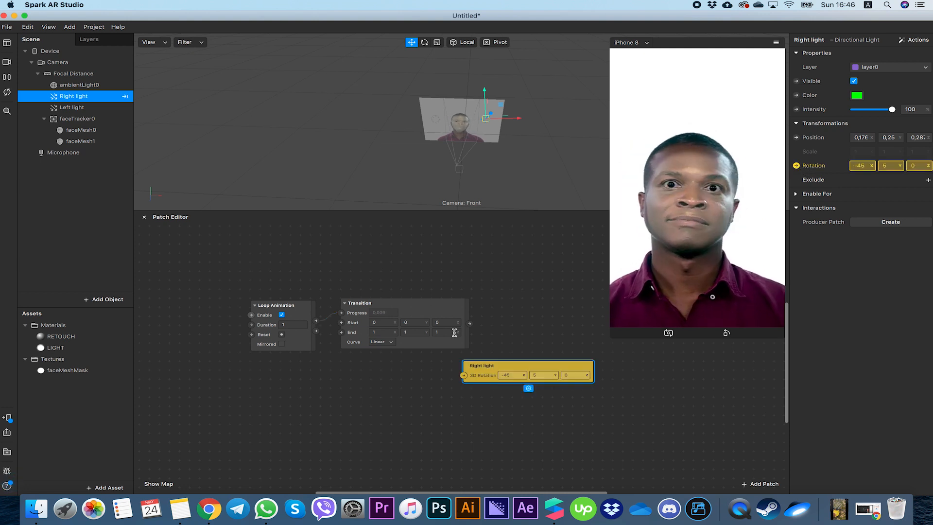
left_click_drag(481, 366, 529, 303)
- Create a patch for the Left light's rotation and connect the Transition's value to it
left_click(106, 108)
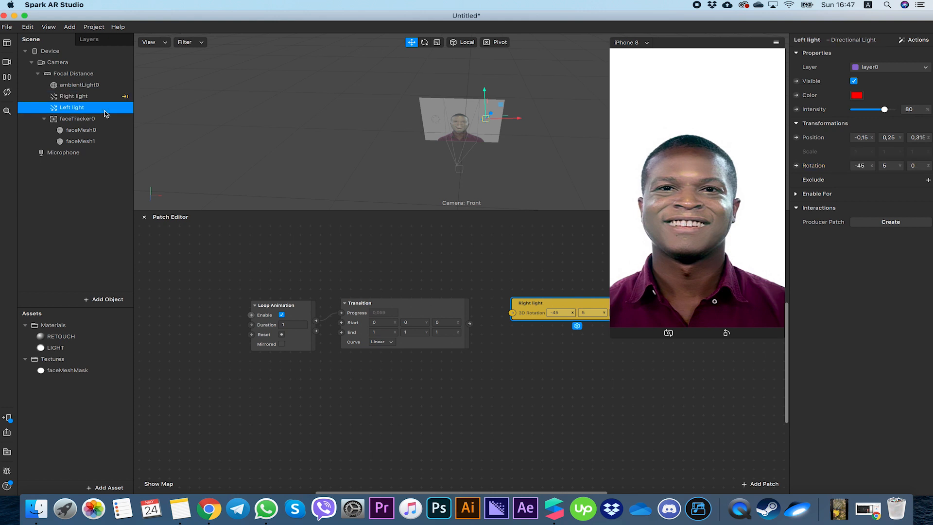
left_click(797, 166)
left_click_drag(482, 366, 513, 340)
- Set the Transition's End X and Y values to 360
left_click(374, 332)
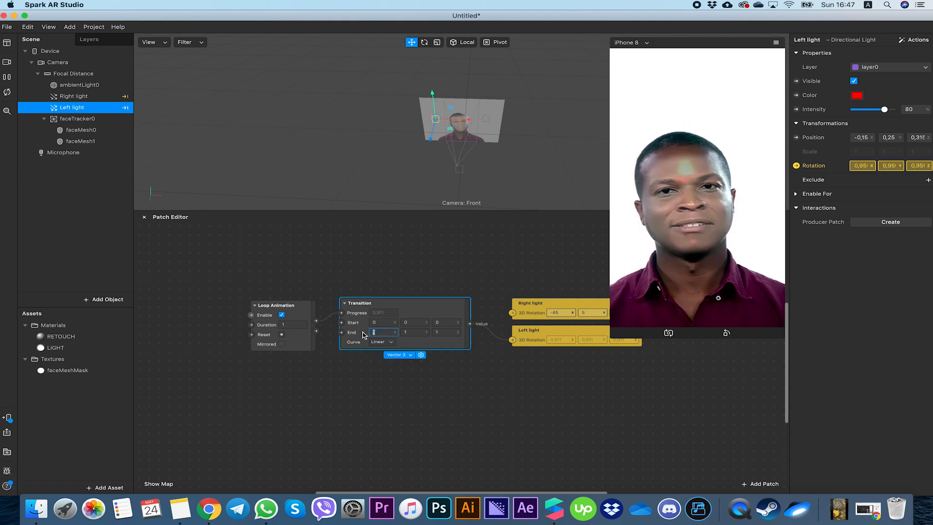
type("360")
left_click(412, 335)
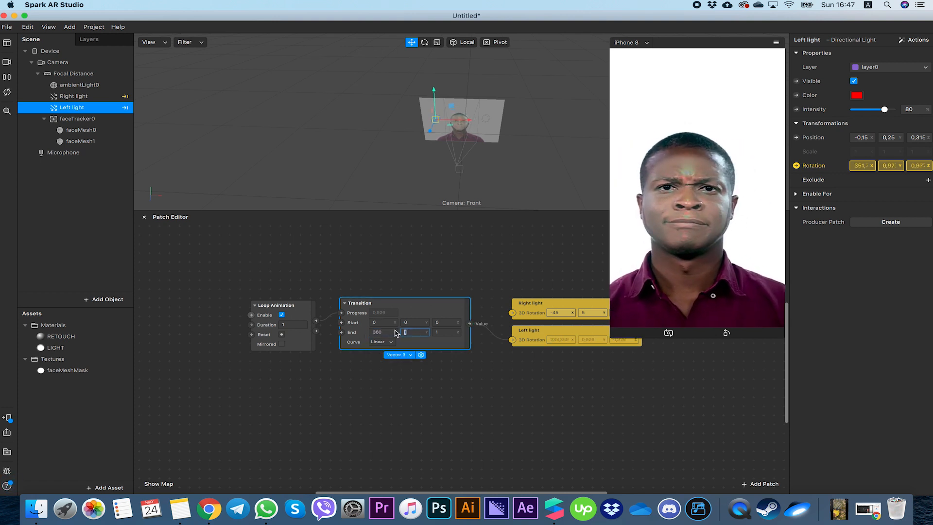
left_click(457, 309)
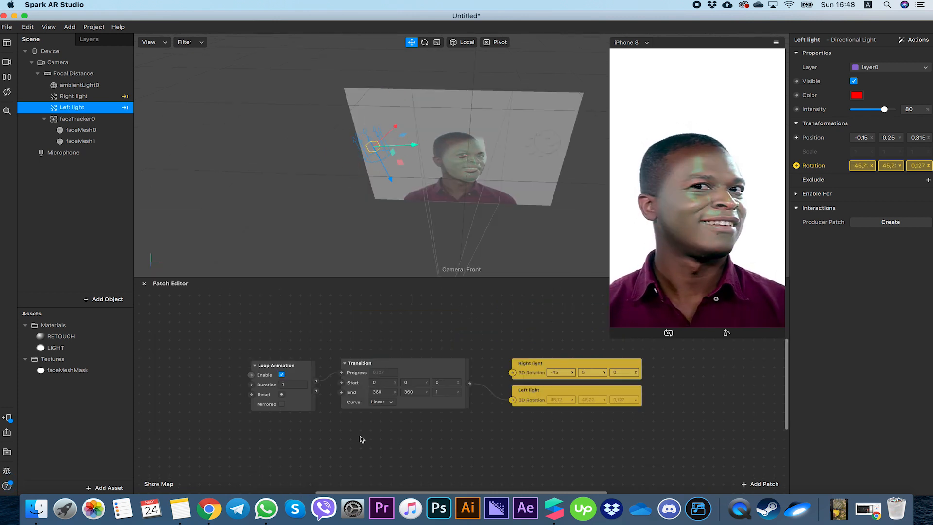
- Add a second Transition patch fed by the Loop Animation progress and connect it to the Right light's rotation
right_click(362, 439)
type("tra")
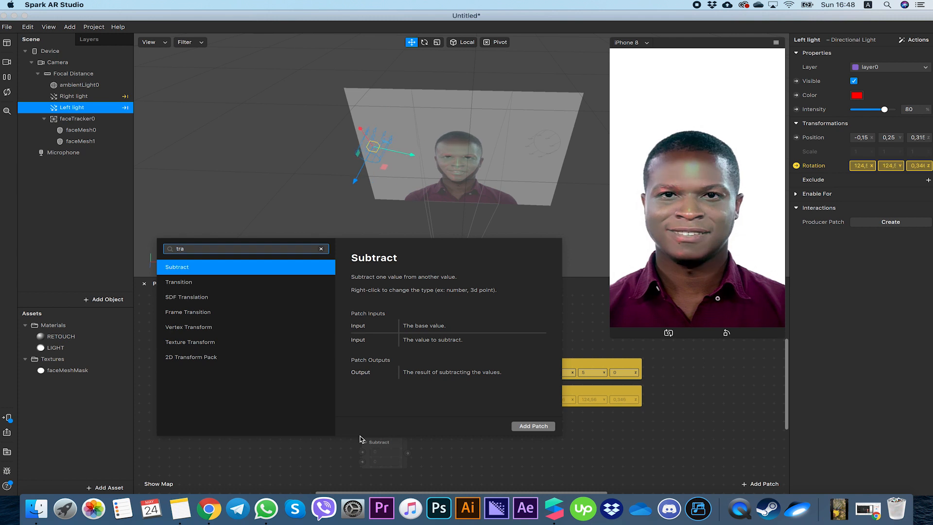
type("ns")
key("Return")
left_click_drag(360, 439, 340, 423)
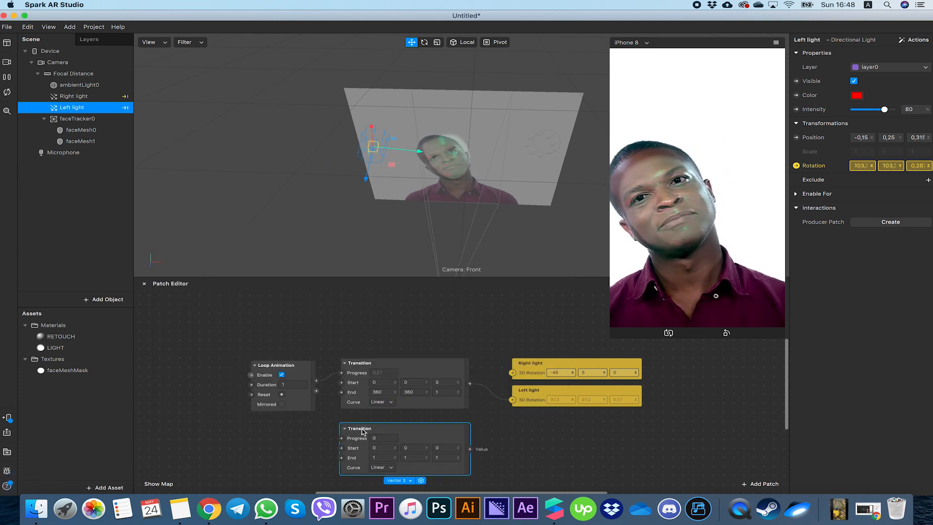
left_click_drag(316, 380, 339, 438)
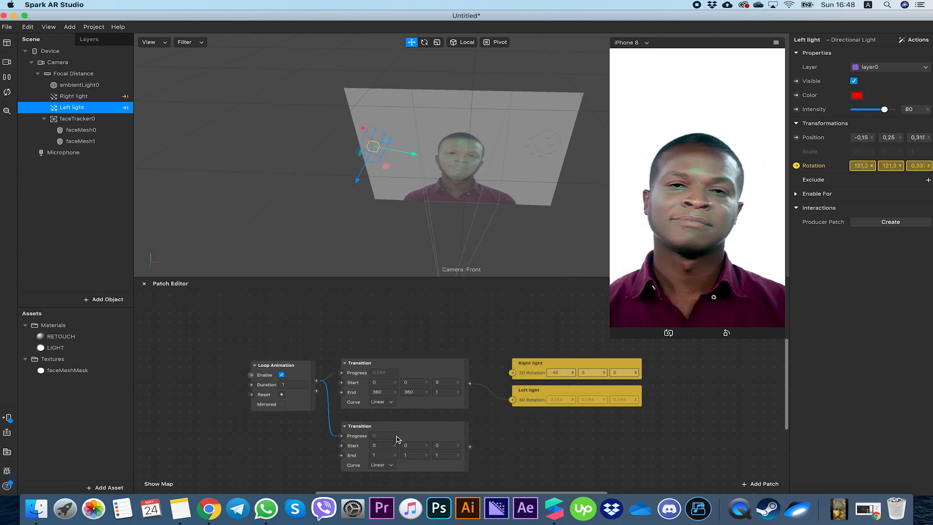
left_click_drag(469, 446, 548, 463)
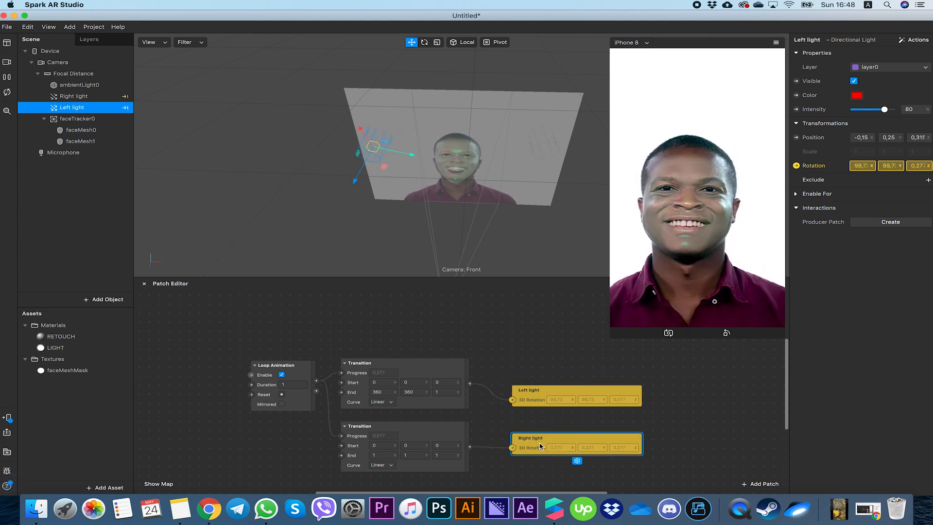
- Set the second Transition's End Y value to 360
scroll(538, 443, "down", 3)
left_click(413, 394)
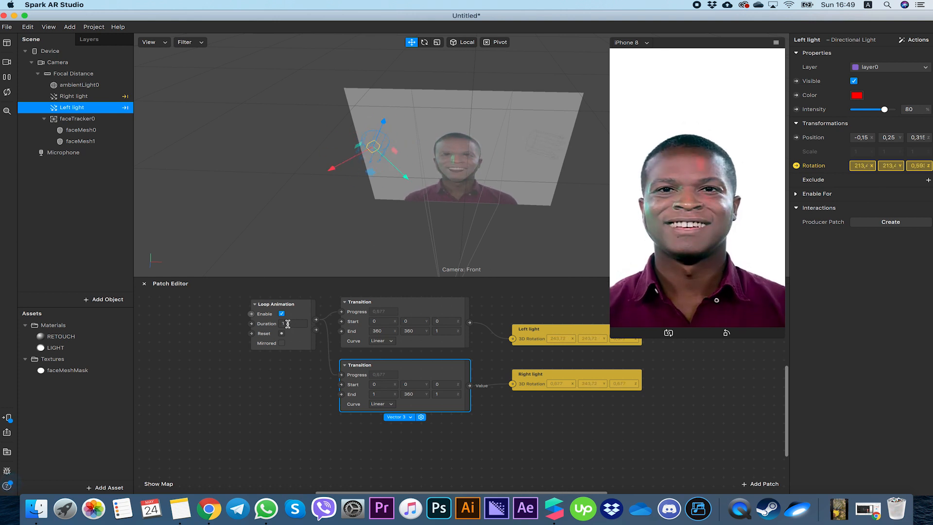
- Set the Loop Animation's duration to 2 seconds
type("2")
left_click(300, 335)
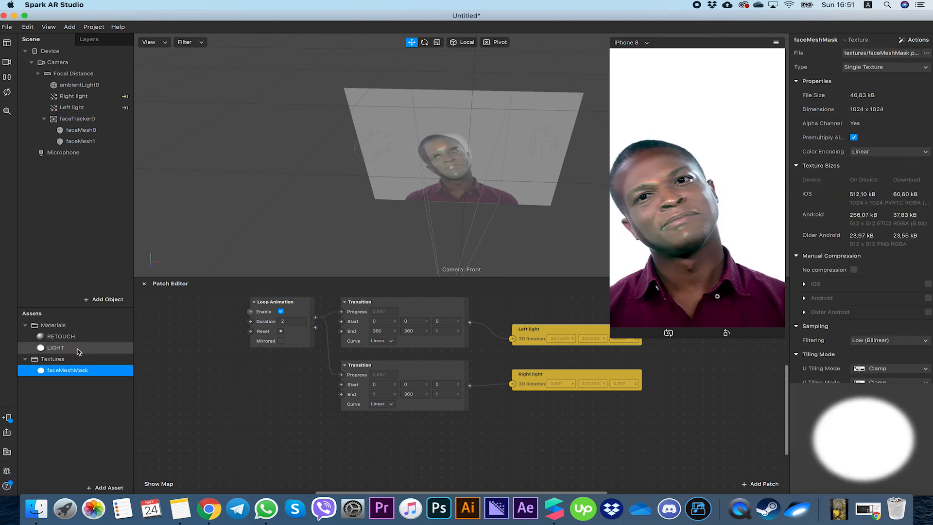
left_click(71, 349)
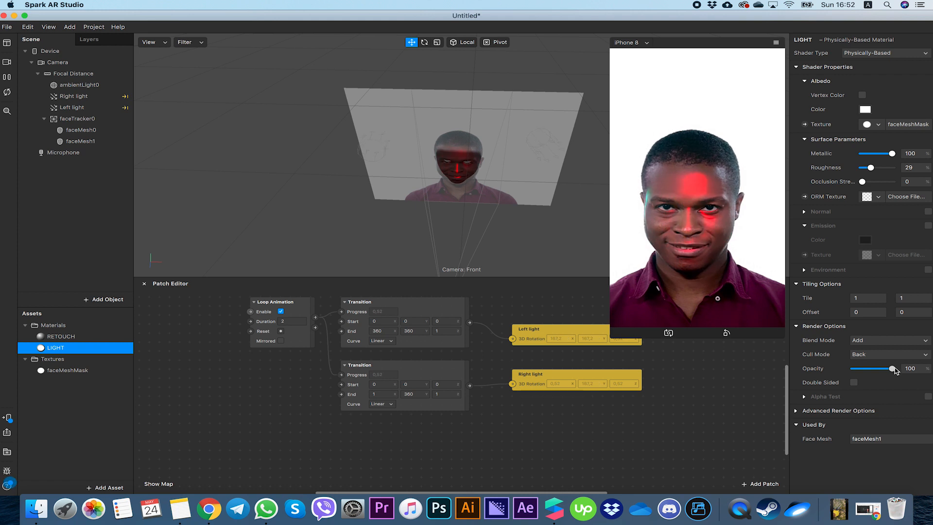
- Change the Right light's colour to red
left_click(74, 96)
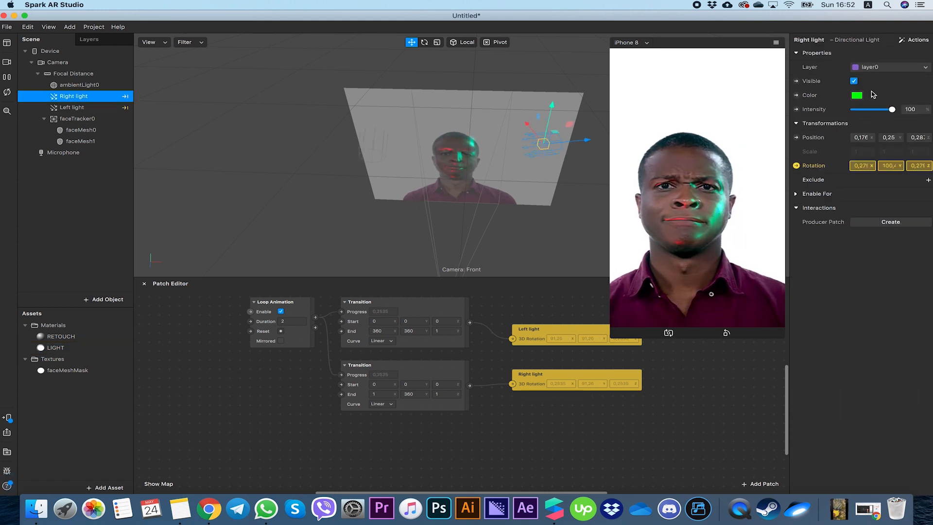
left_click(857, 96)
left_click_drag(207, 357, 276, 360)
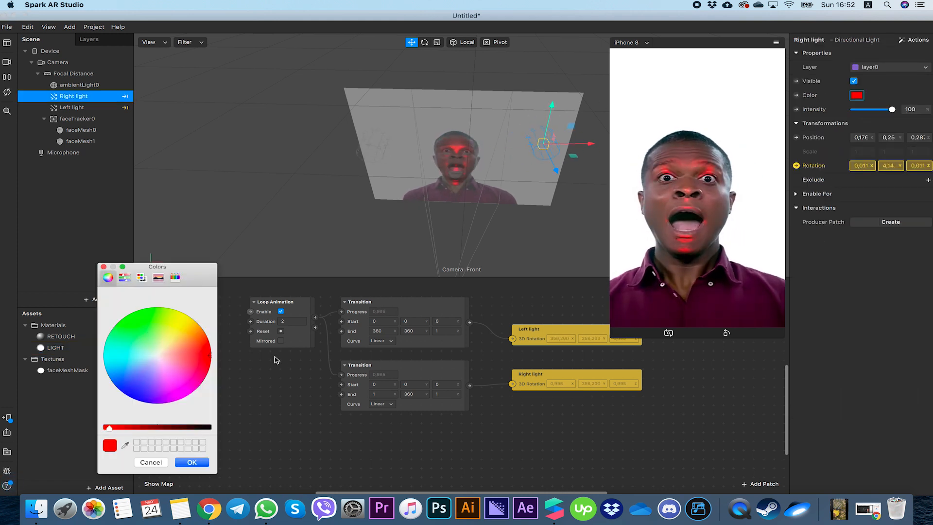
left_click(191, 462)
- Set the Left light's intensity to 100%
left_click(71, 107)
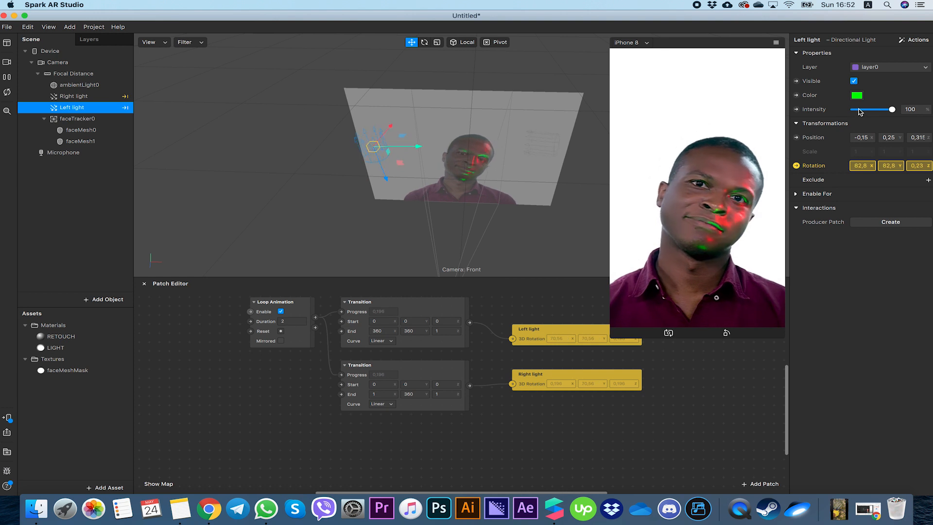
left_click_drag(859, 112, 932, 113)
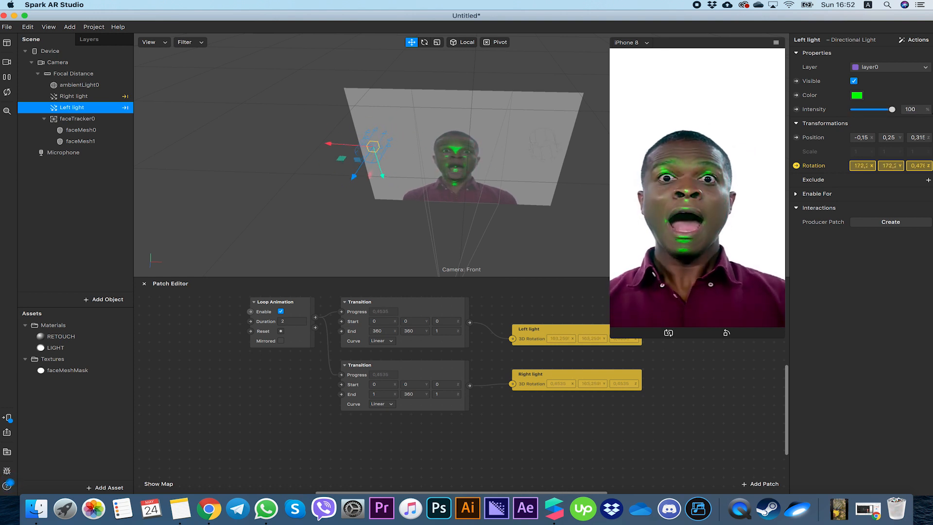